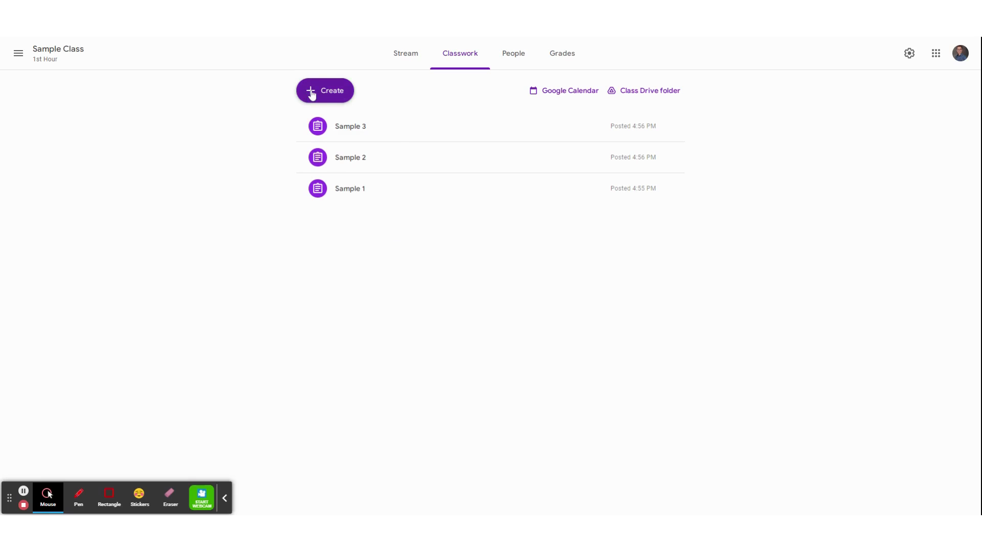
Step: Add a classwork topic named "Unit 1"
click(311, 95)
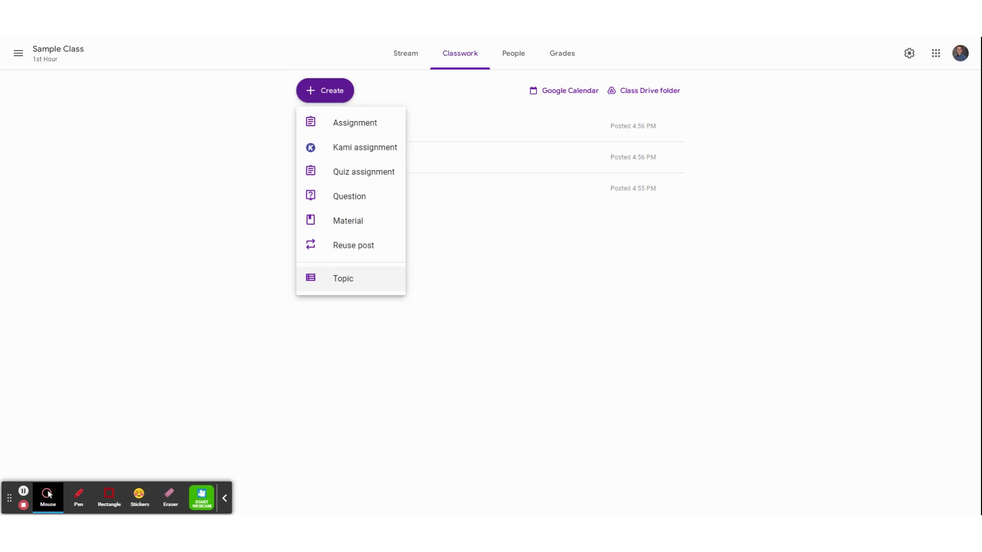
click(330, 290)
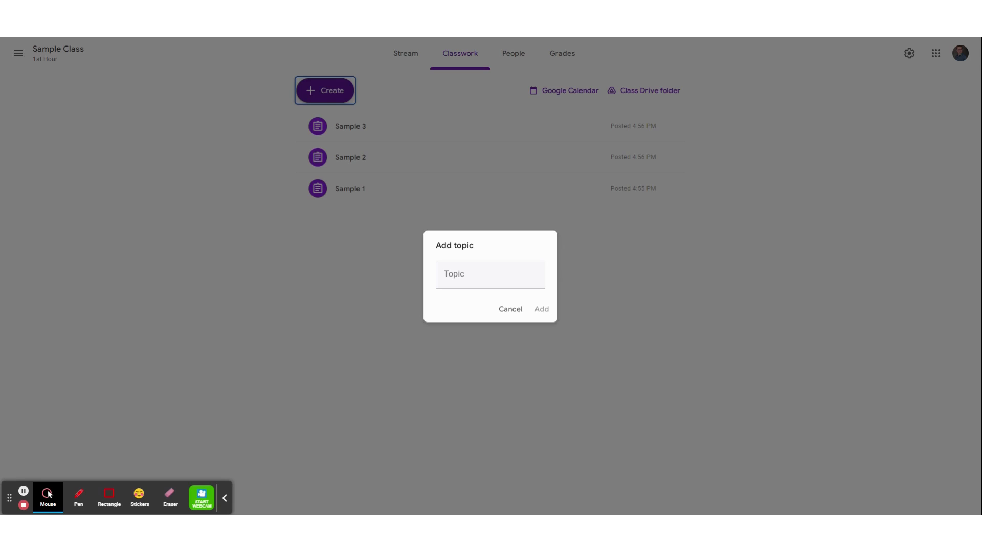
text(Unit )
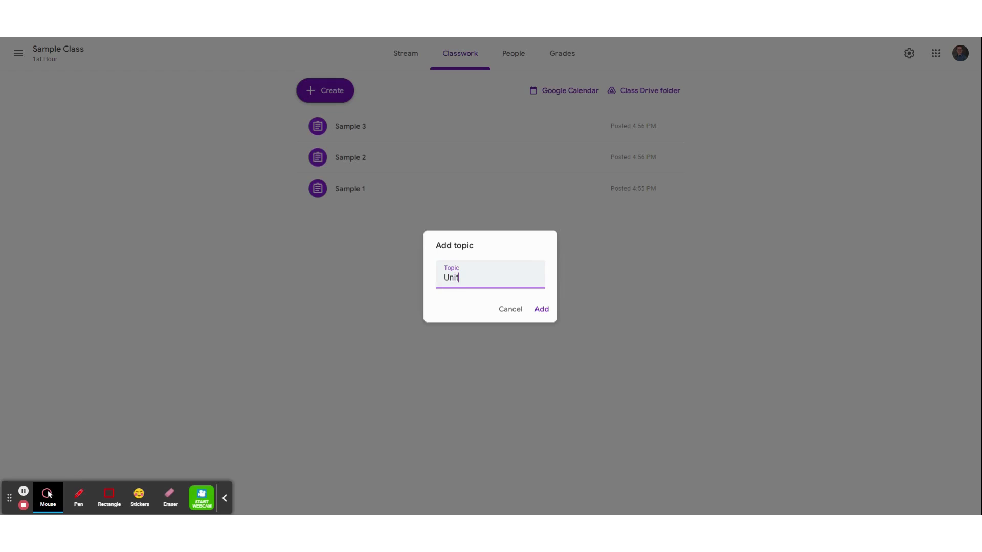
text(1)
key(BackSpace)
text(1)
click(543, 313)
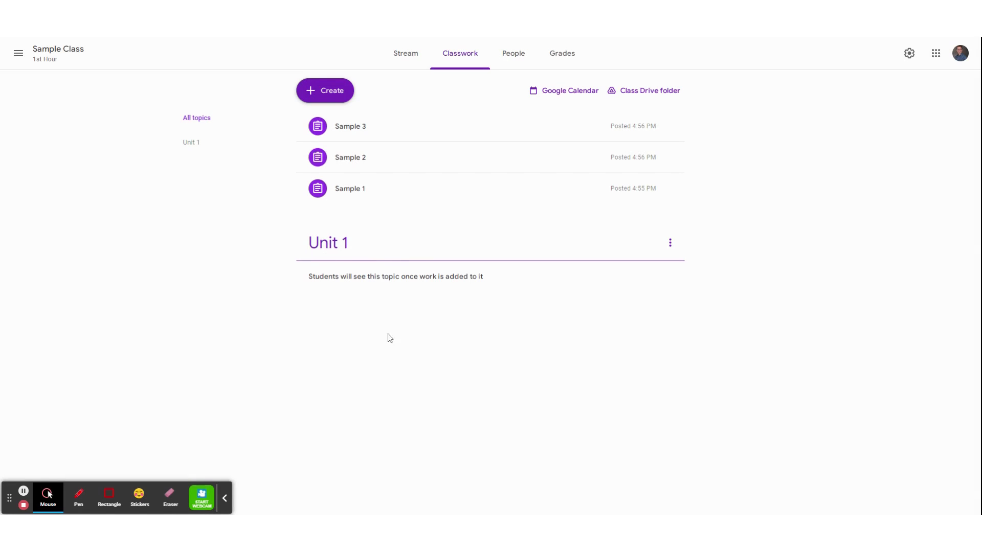
Step: Add a second classwork topic named "Unit 2"
click(333, 94)
click(352, 286)
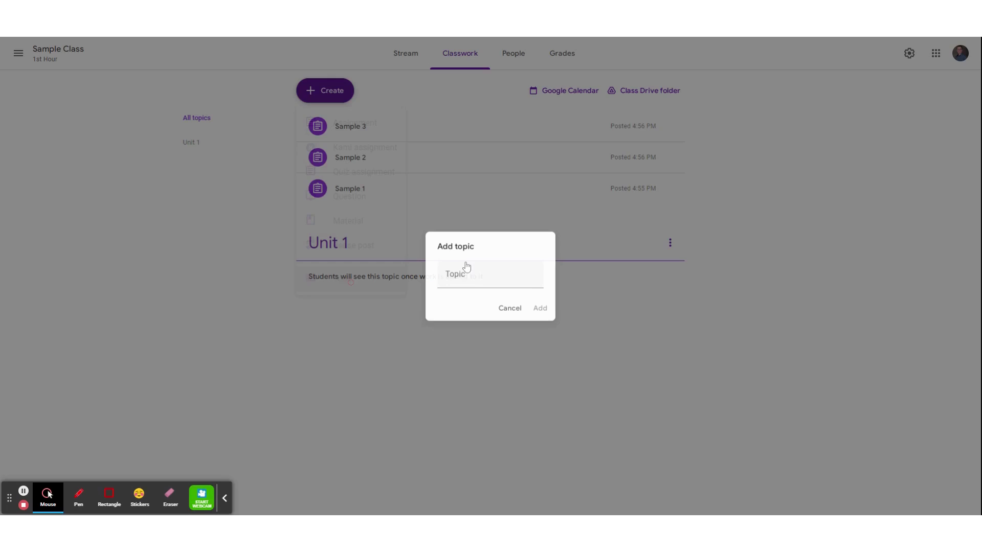
text(Unit 2)
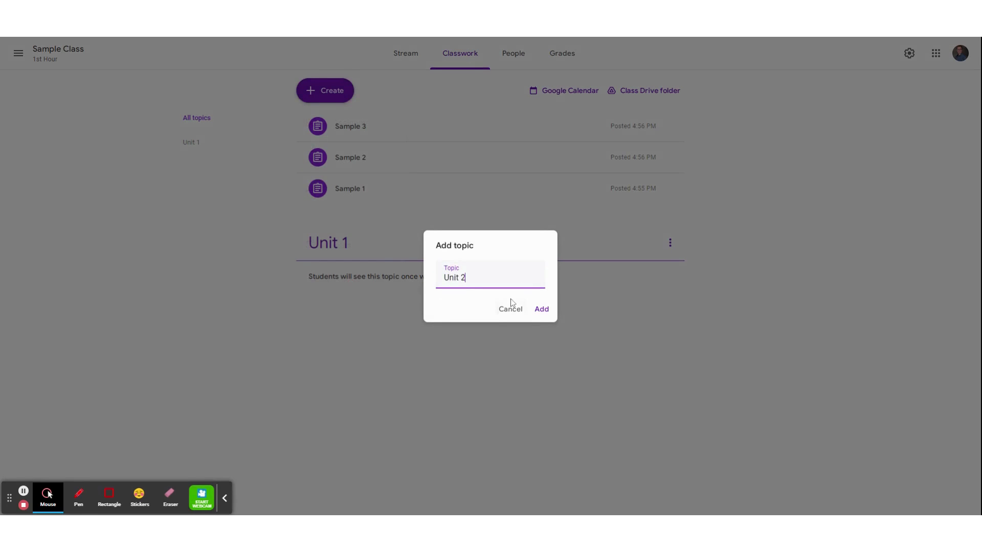
click(542, 309)
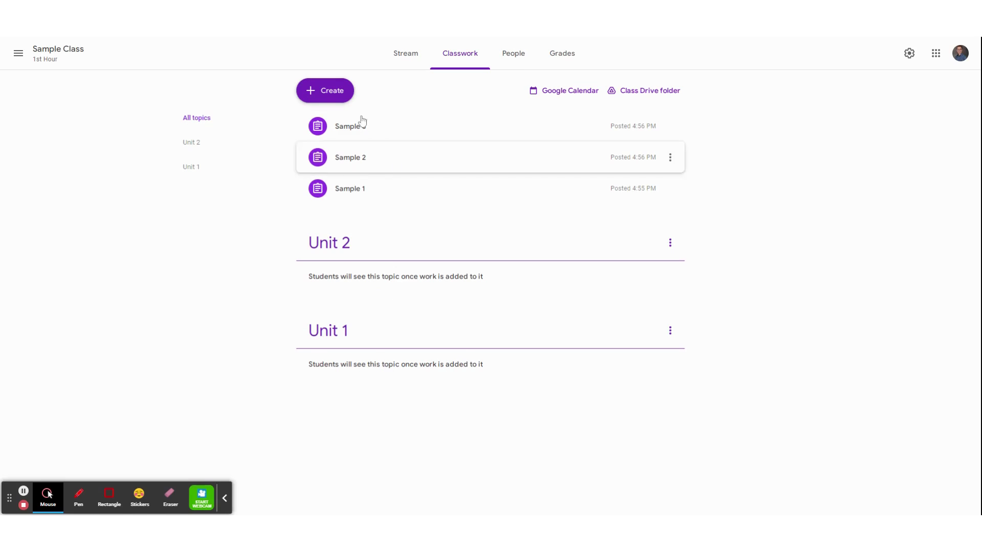
Step: Add a topic named "Resources" and move it below Unit 1 at the end of the topic list
click(343, 93)
click(346, 277)
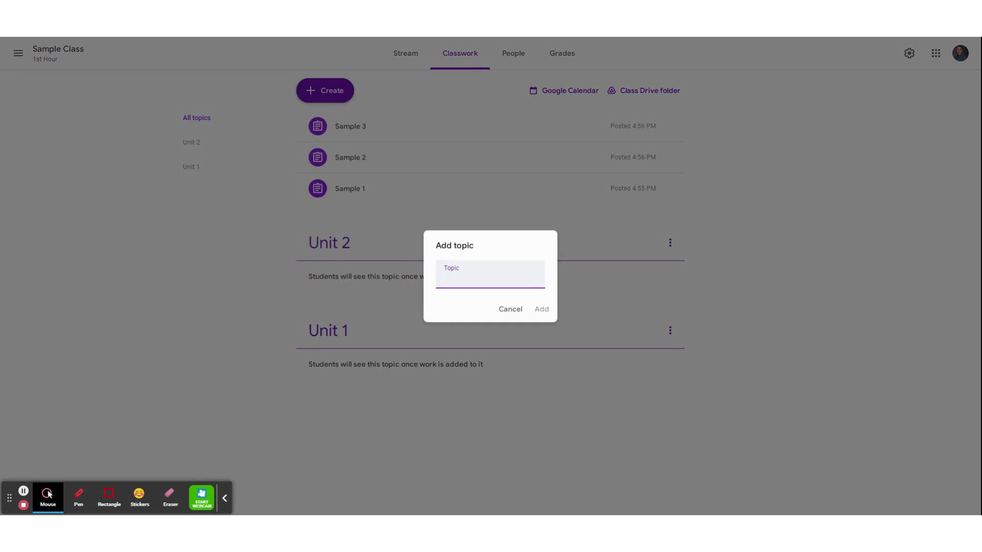
text(Resources)
click(541, 309)
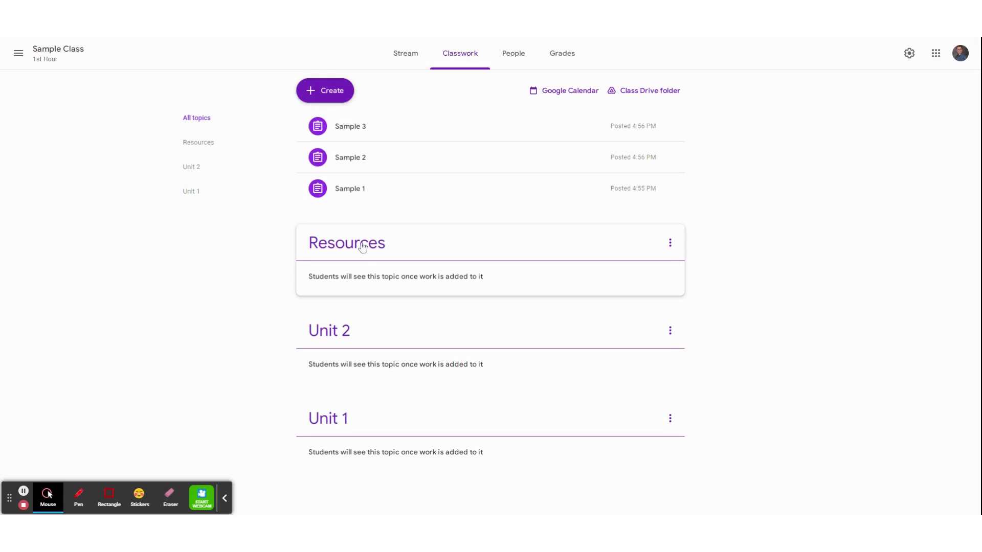
drag(362, 242, 357, 430)
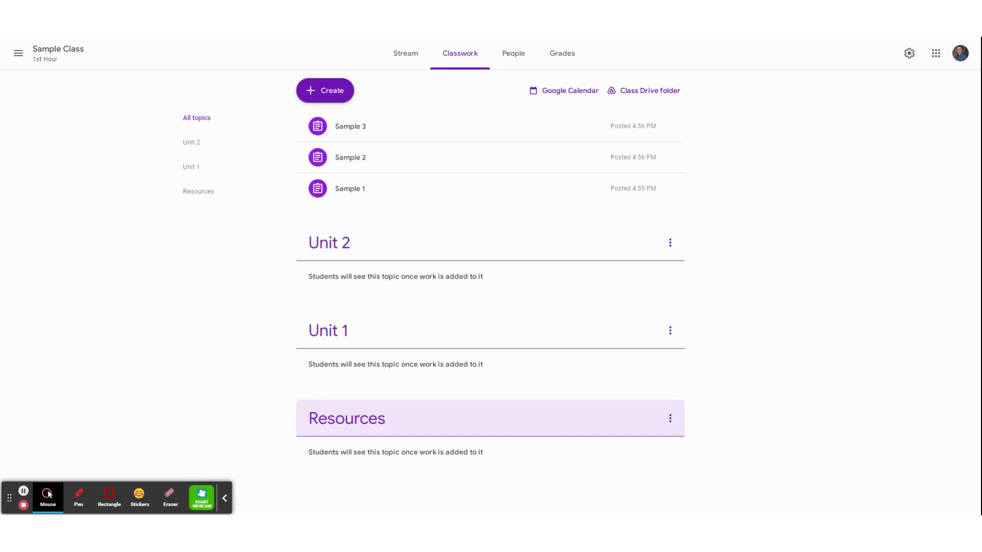
Step: Delete the Unit 2 topic from the classwork page
click(669, 244)
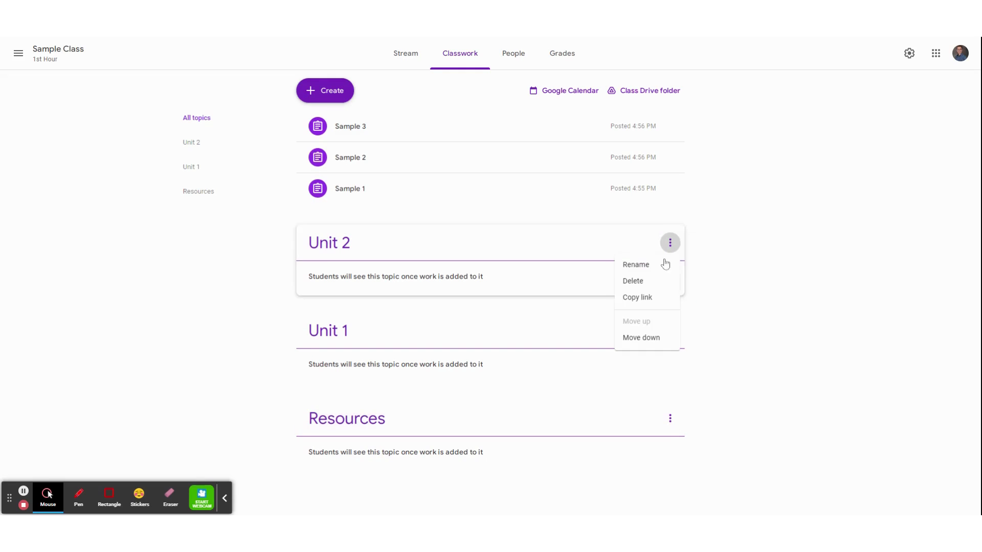
click(642, 282)
click(548, 298)
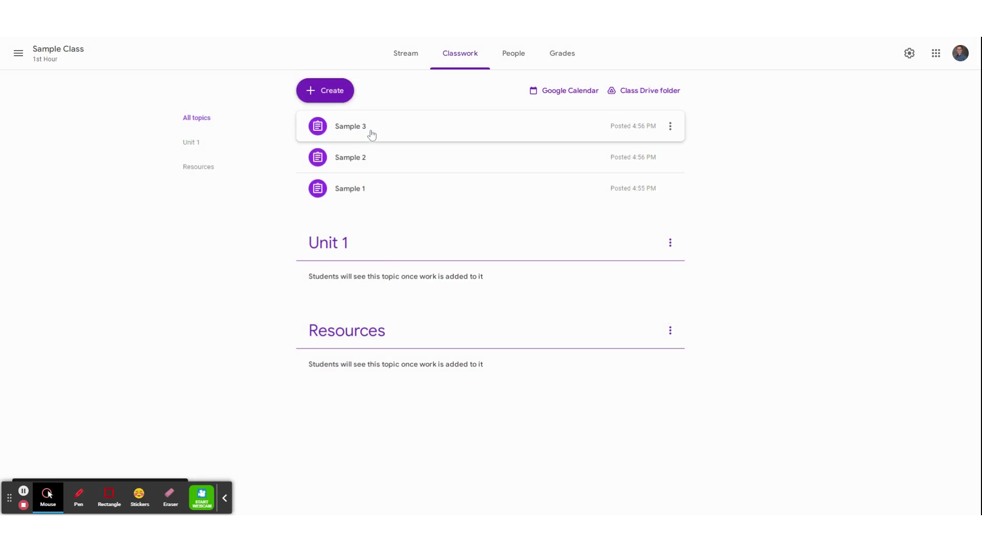
Step: Move the Sample 1, Sample 2 and Sample 3 assignments into the Unit 1 topic in that order
drag(365, 190, 362, 246)
drag(340, 155, 358, 250)
drag(351, 126, 365, 265)
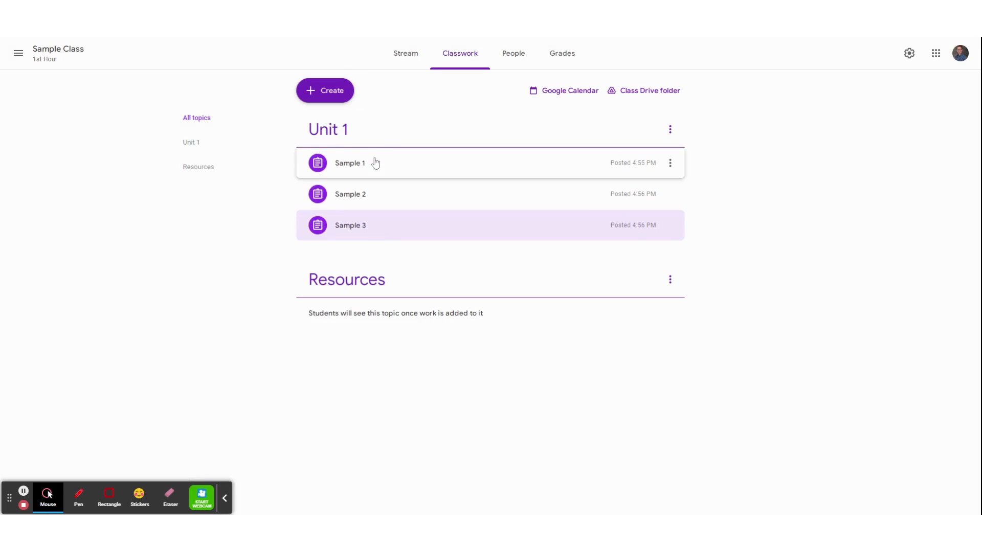
Step: Expand the Sample 1, Sample 2 and Sample 3 assignments in turn to view their details, leaving all collapsed
click(357, 164)
click(363, 170)
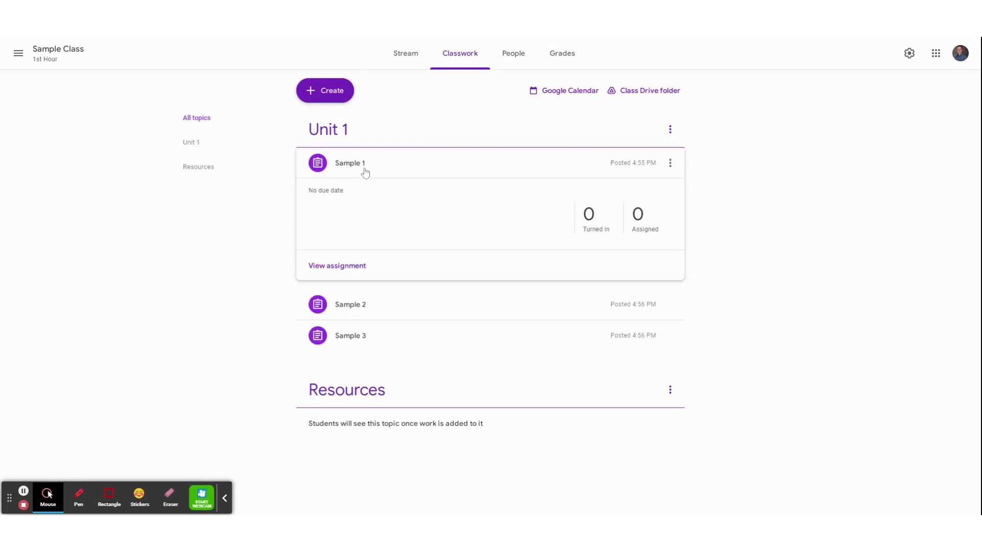
click(363, 169)
click(359, 198)
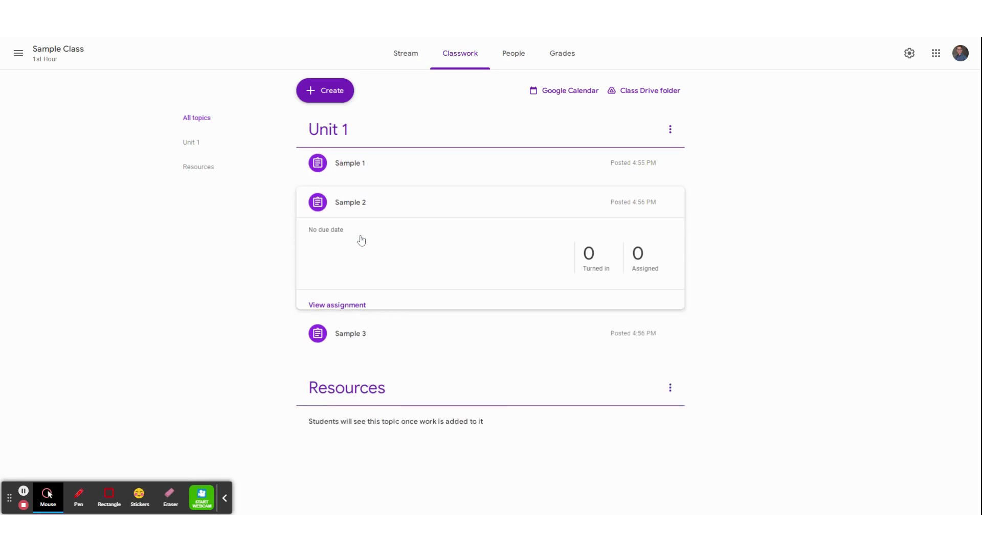
click(350, 344)
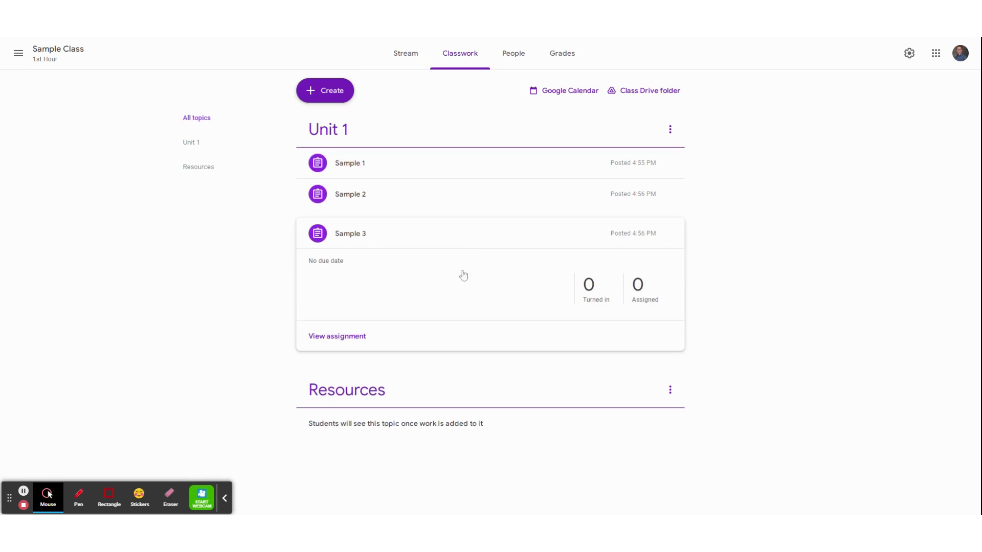
click(361, 239)
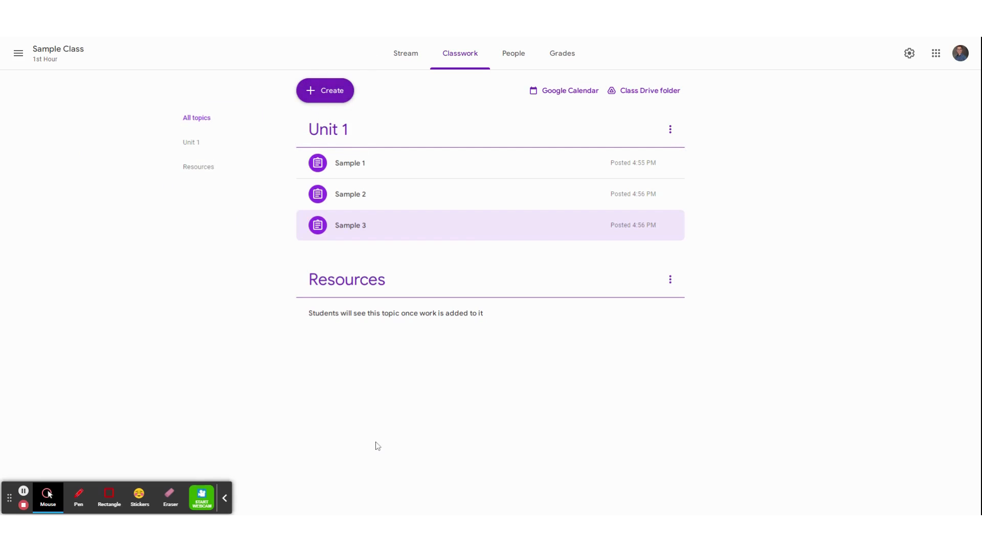
Step: Show only the Resources topic, and return to the view of all topics
click(210, 173)
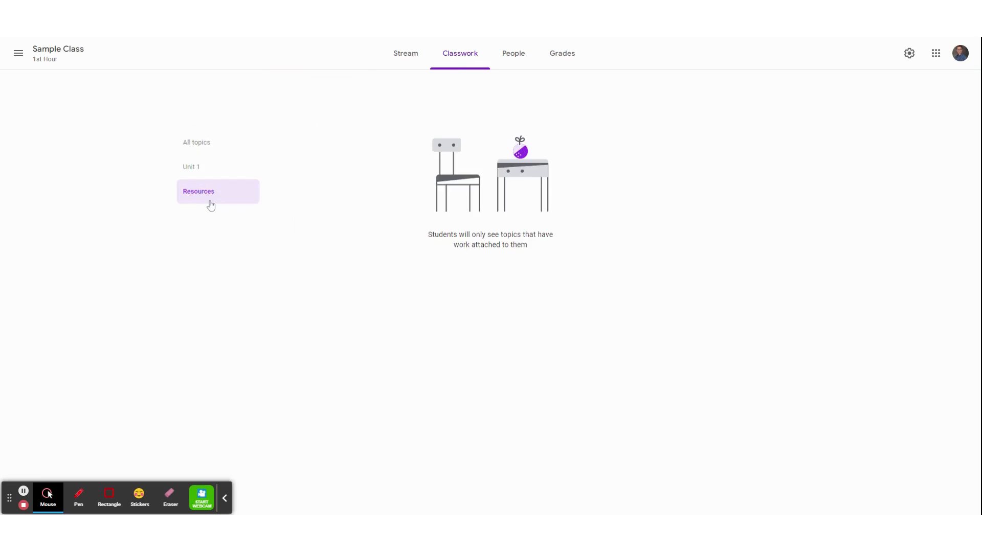
click(199, 150)
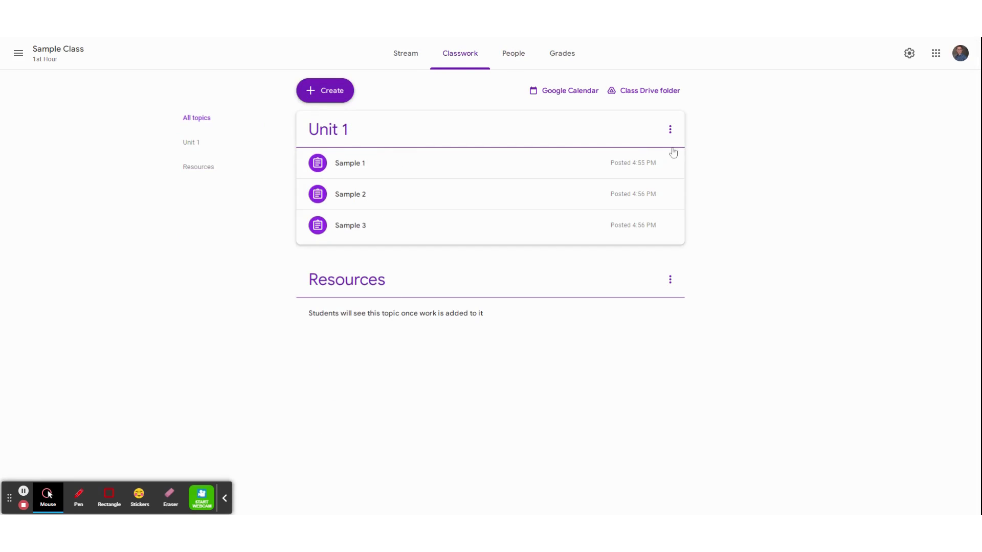
Step: Rename the Unit 1 topic to "Week of 5/23 - 5/27"
click(670, 130)
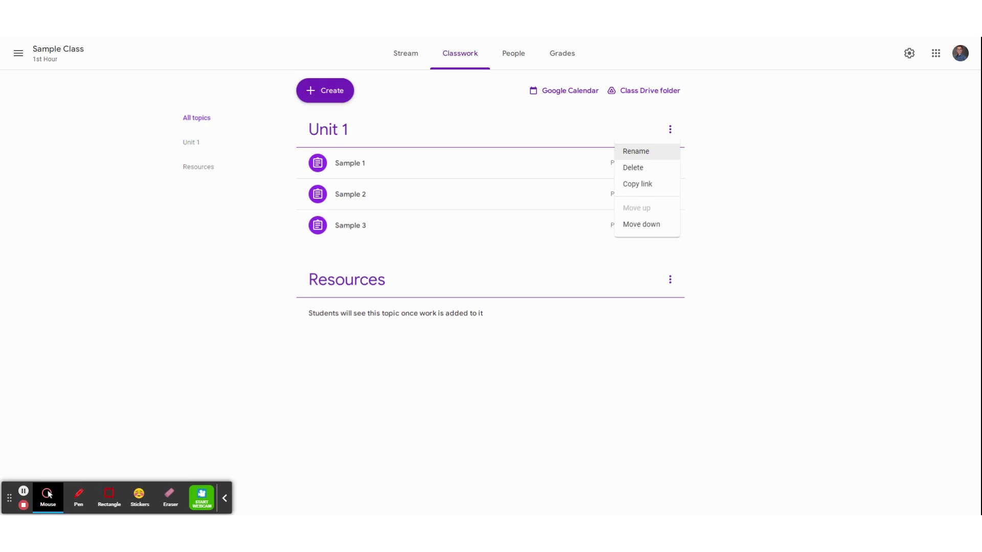
click(637, 158)
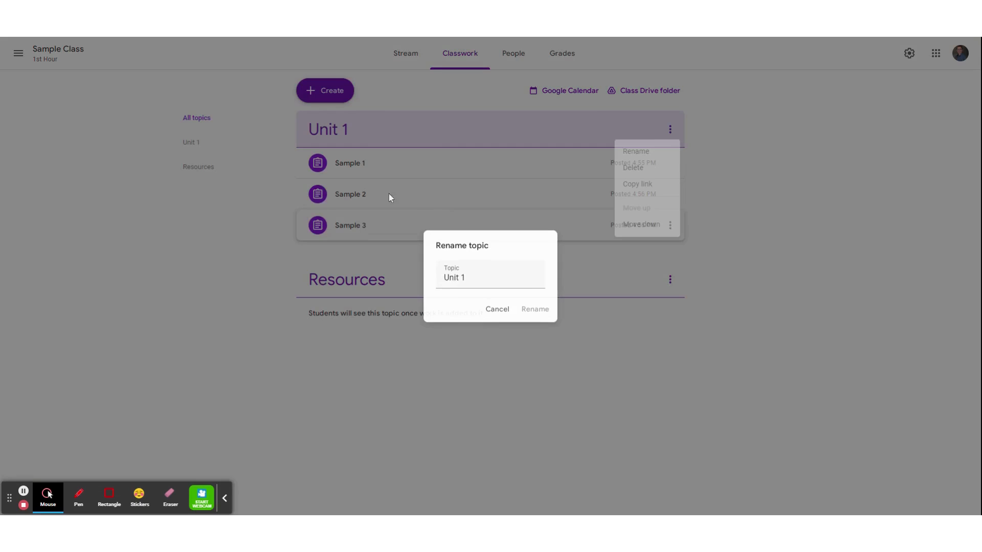
text(Week of 5/23 - 5/27)
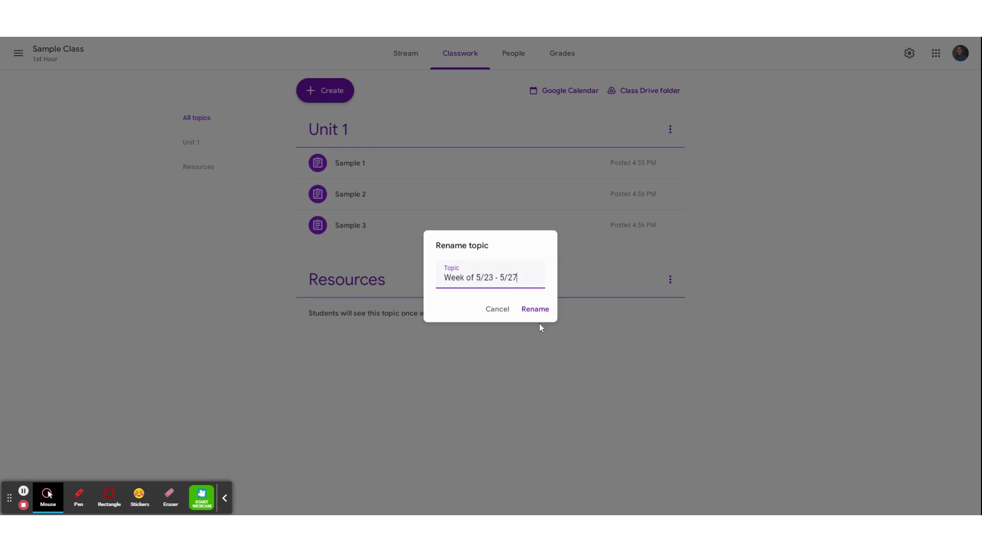
click(534, 311)
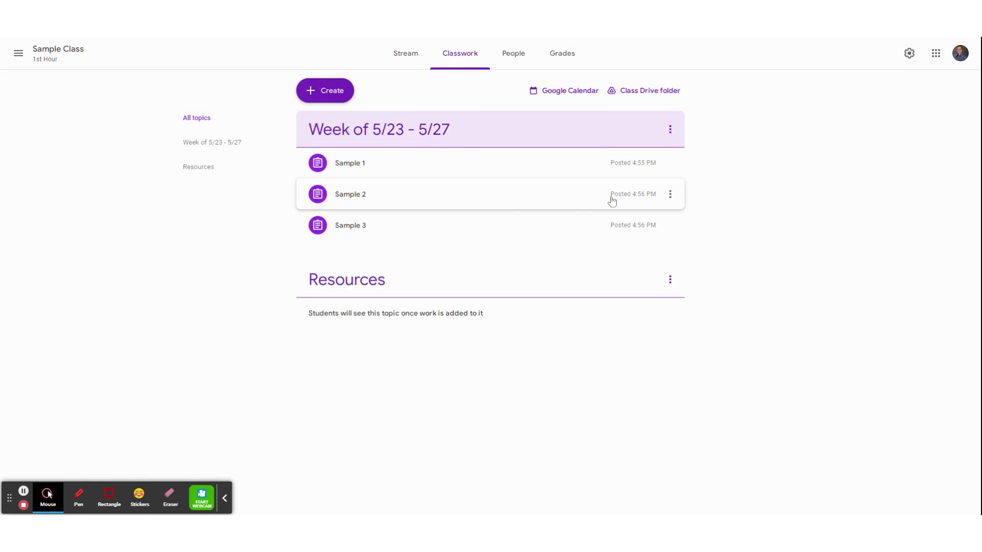
Step: Rename the "Week of 5/23 - 5/27" topic back to "Unit 1"
click(668, 132)
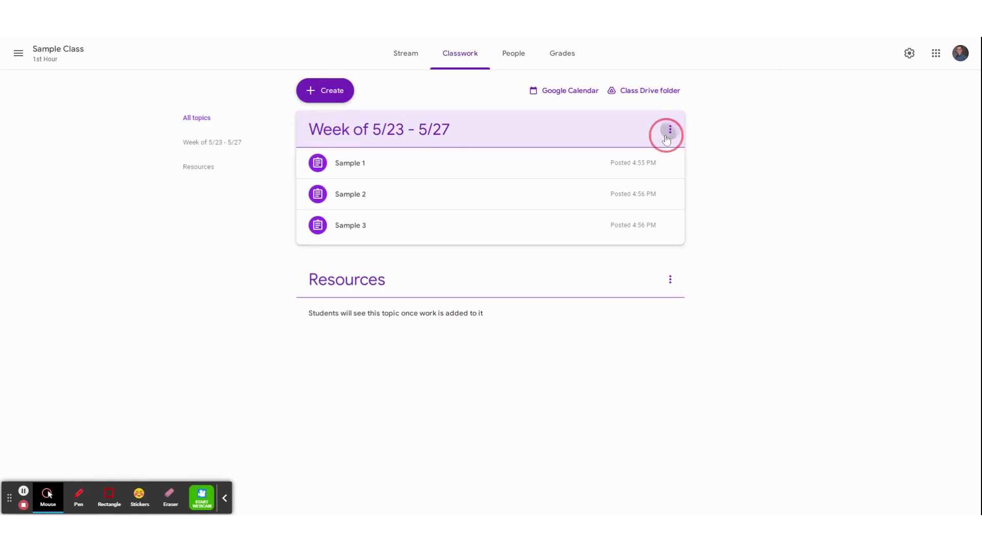
key(Return)
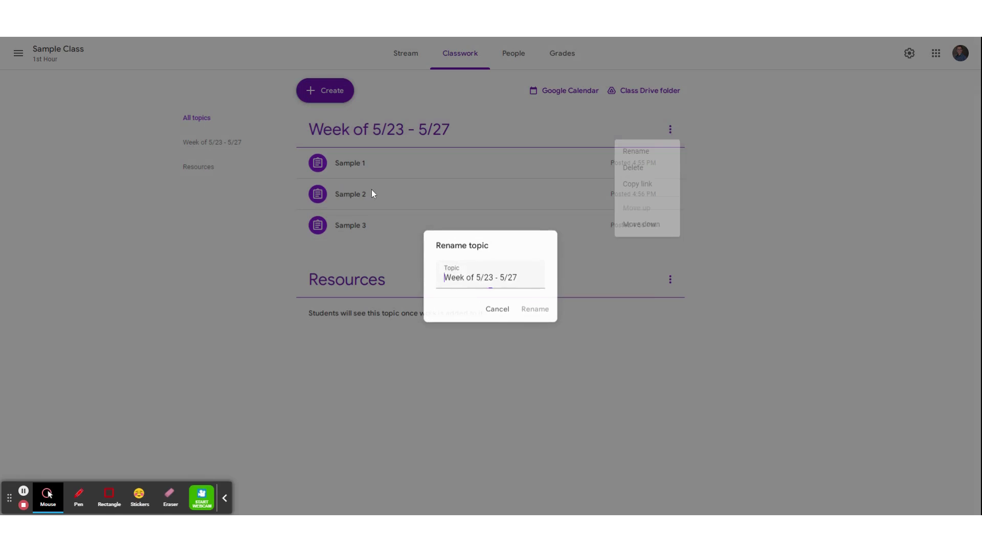
triple_click(488, 277)
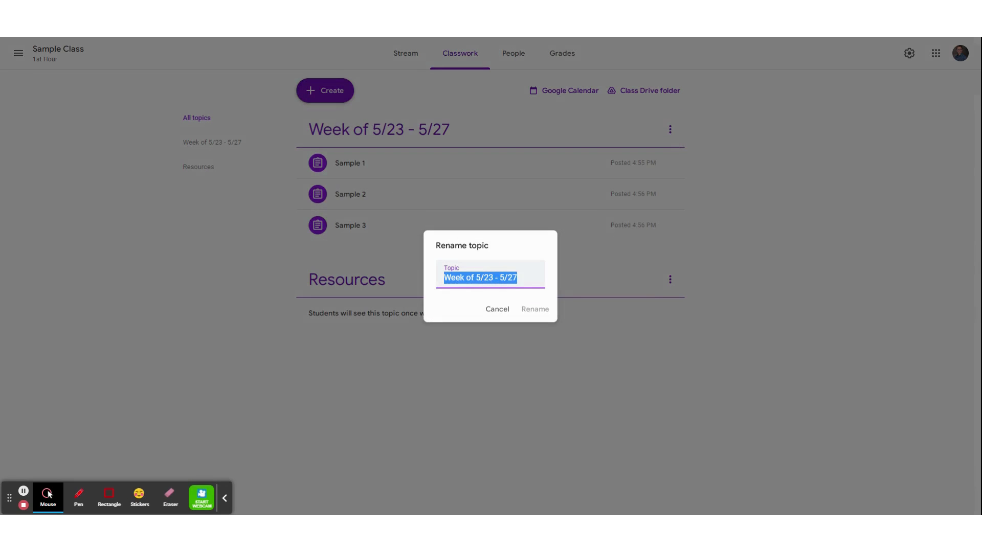
text(Unit 1)
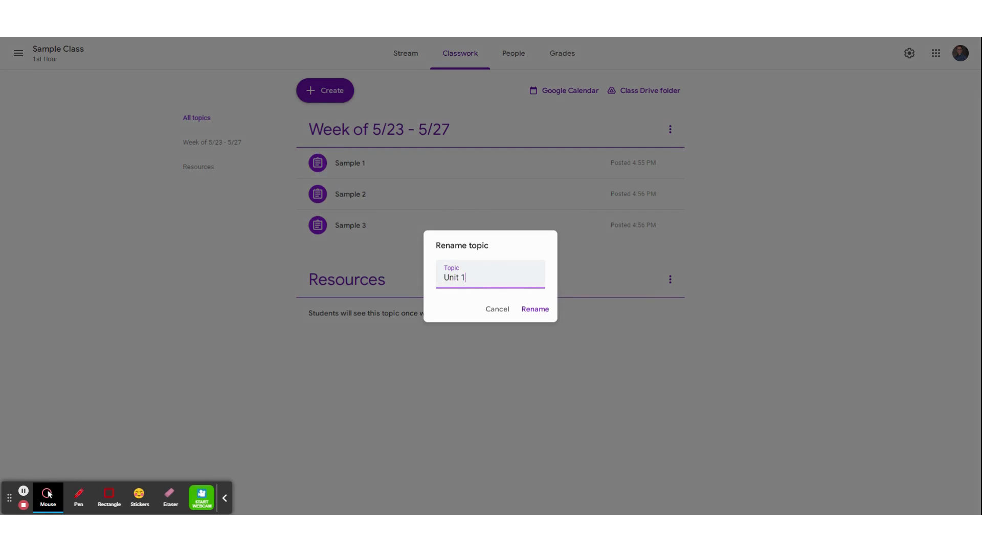
click(533, 310)
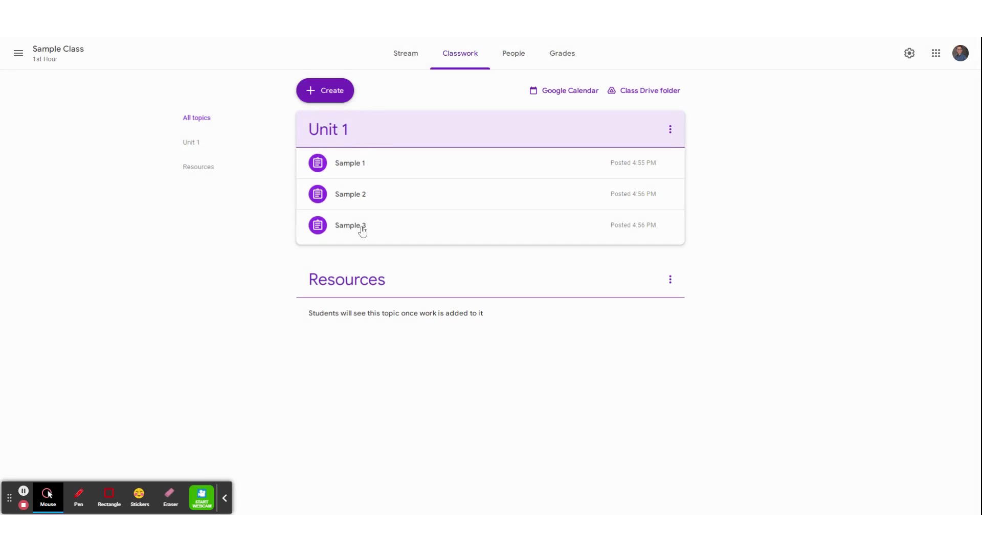
Step: Add a classwork topic named "Things to Do"
click(331, 94)
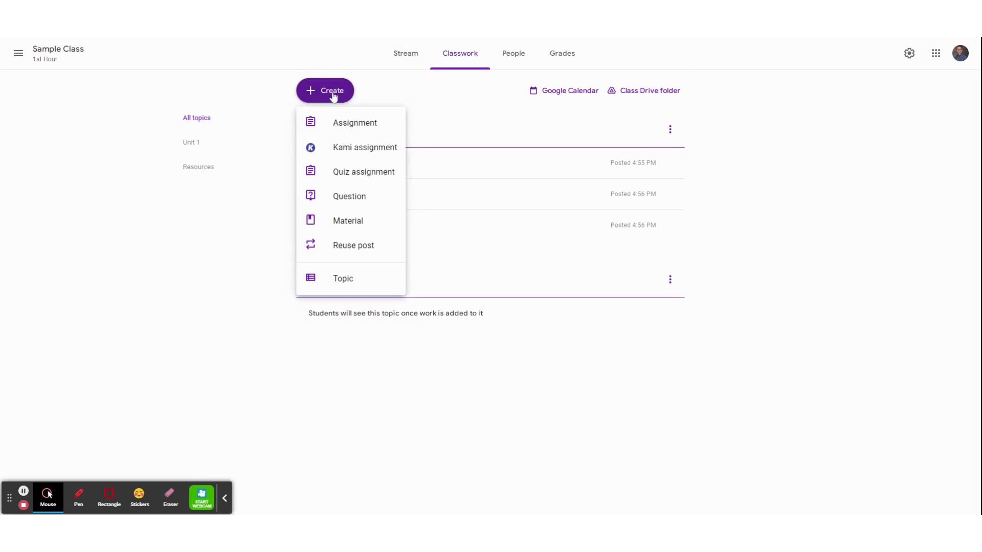
click(362, 278)
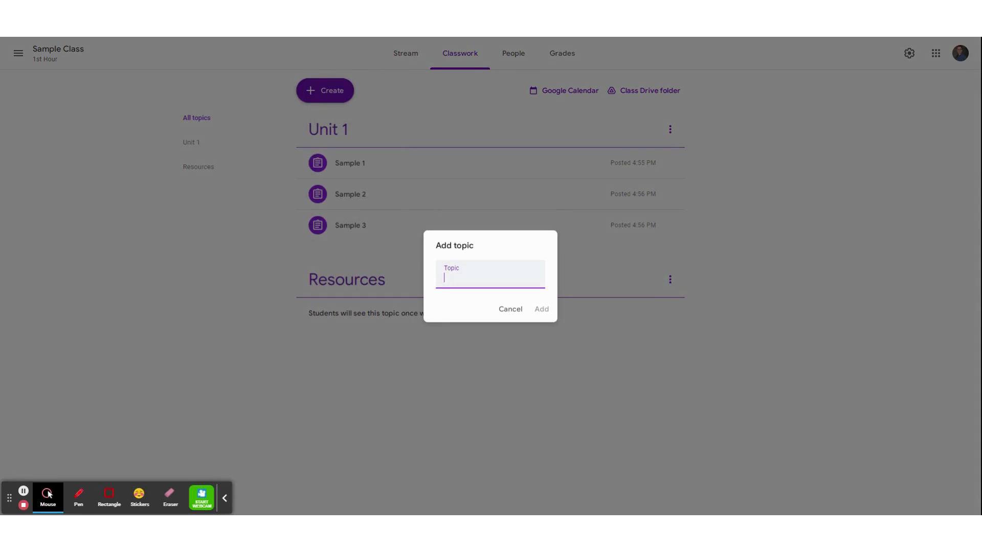
text(Things to Do)
click(542, 308)
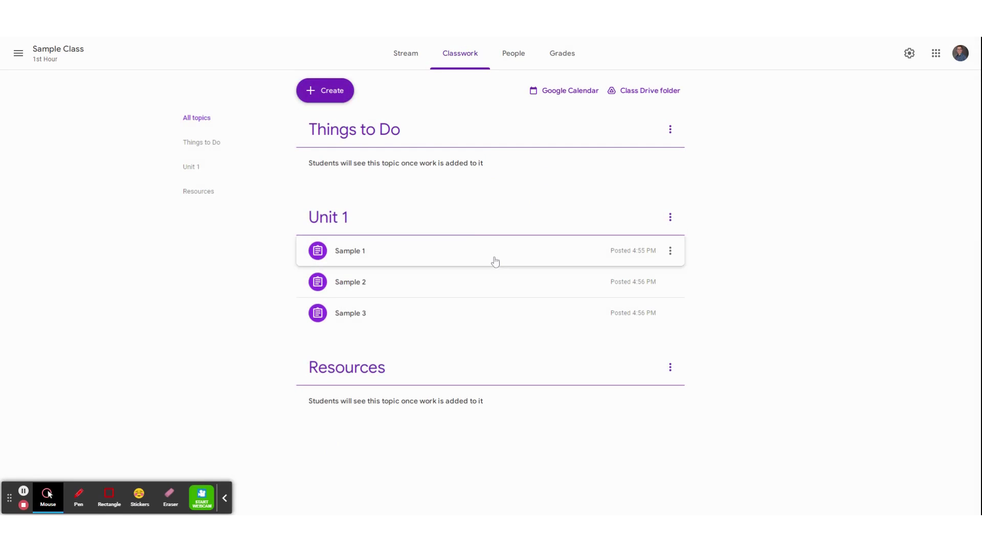
Step: Move the Sample 1 assignment into the Things to Do topic and look at its expanded details
drag(374, 256, 372, 174)
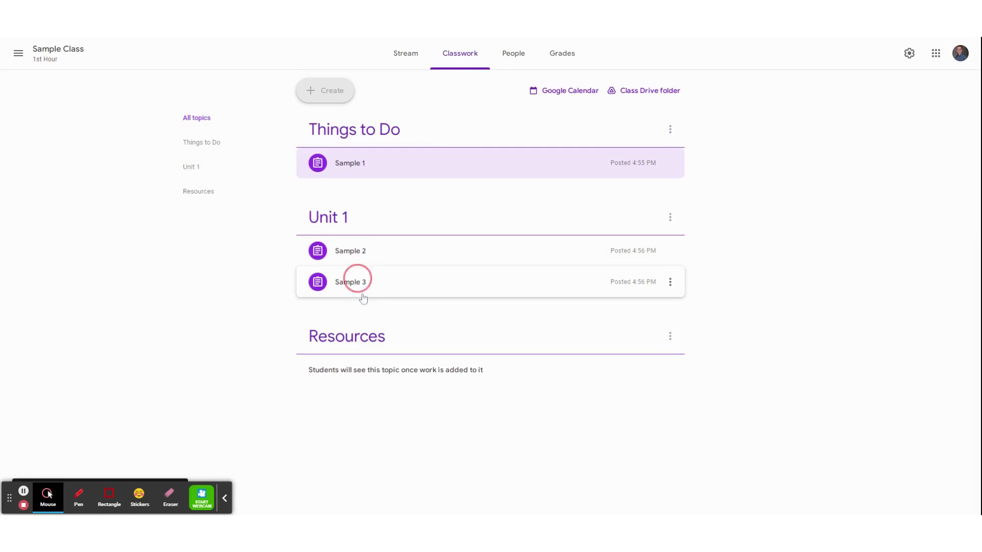
click(364, 168)
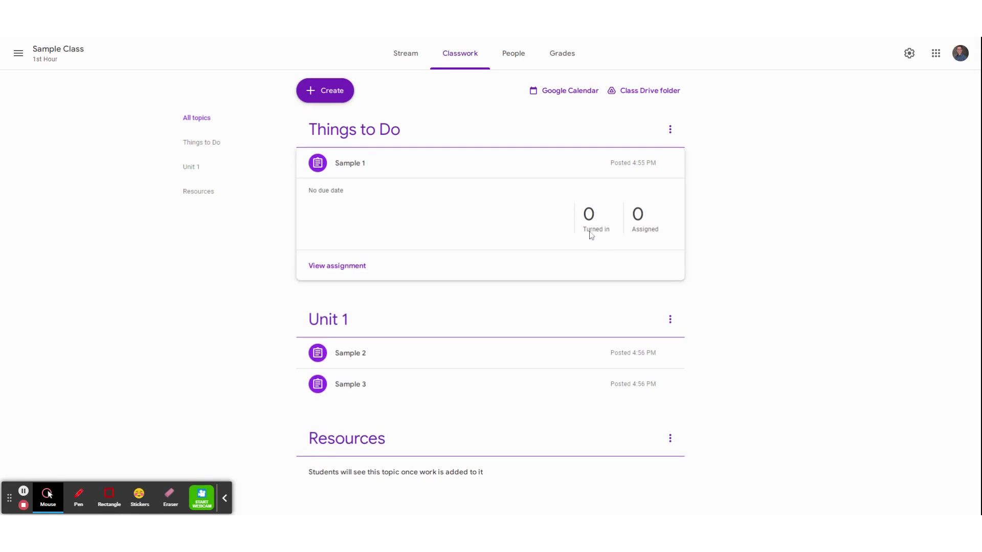
click(360, 168)
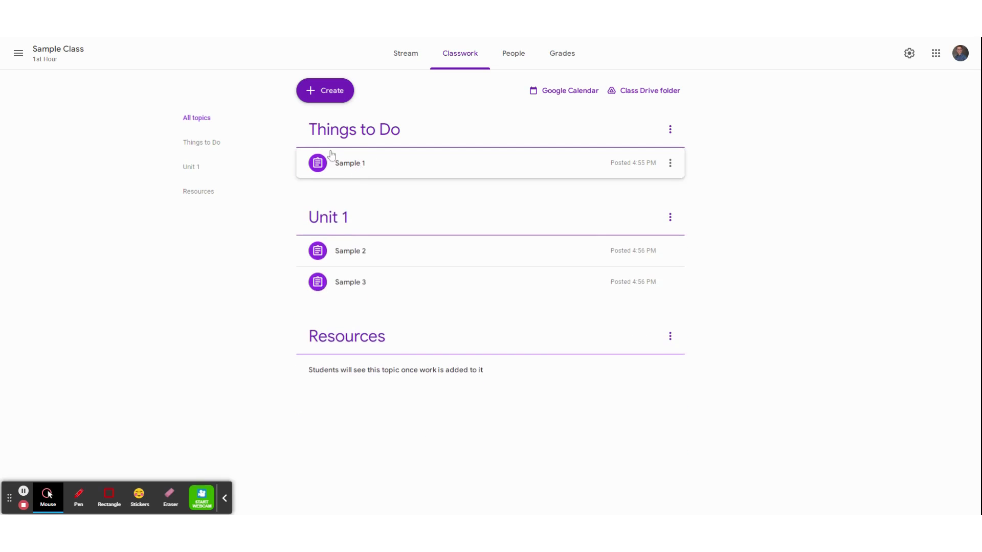
Step: Move the Sample 1 assignment back into the Unit 1 topic, above Sample 2
click(360, 163)
drag(360, 163, 338, 288)
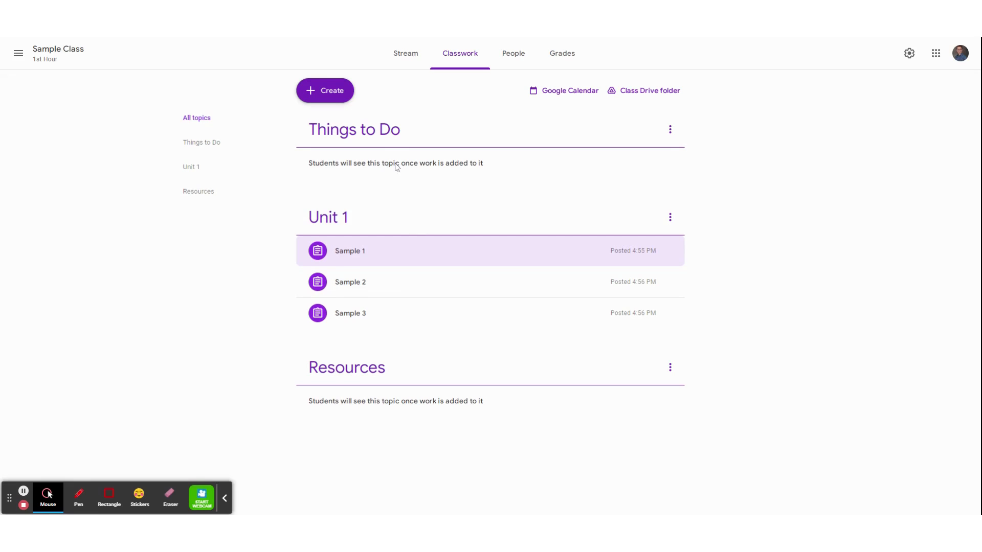
Step: Delete the empty Things to Do topic from the classwork page
drag(337, 252, 357, 224)
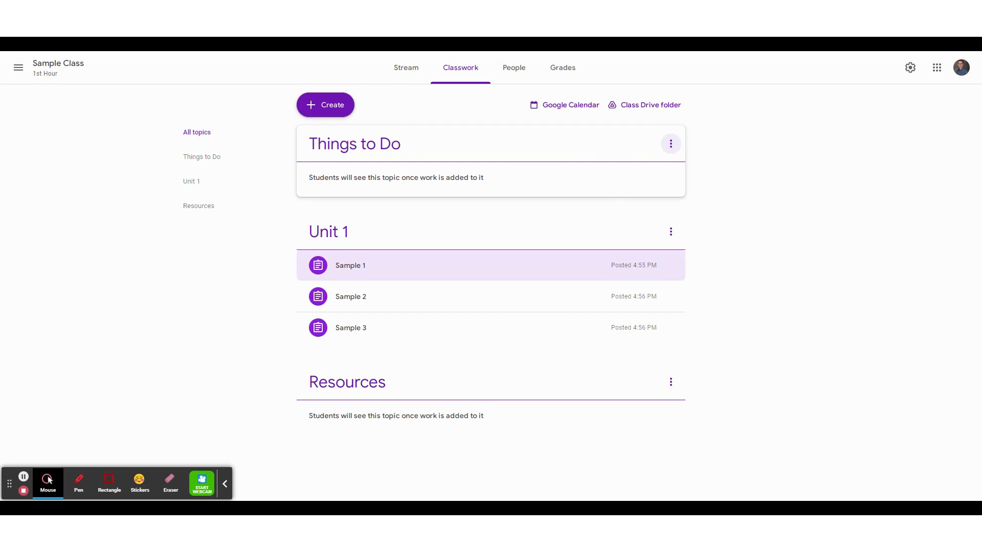
click(669, 147)
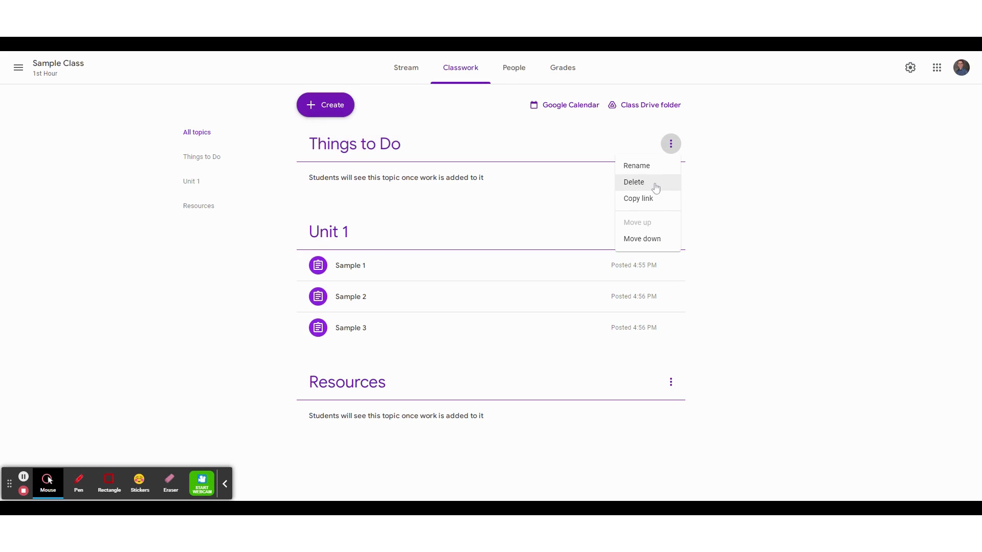
click(656, 189)
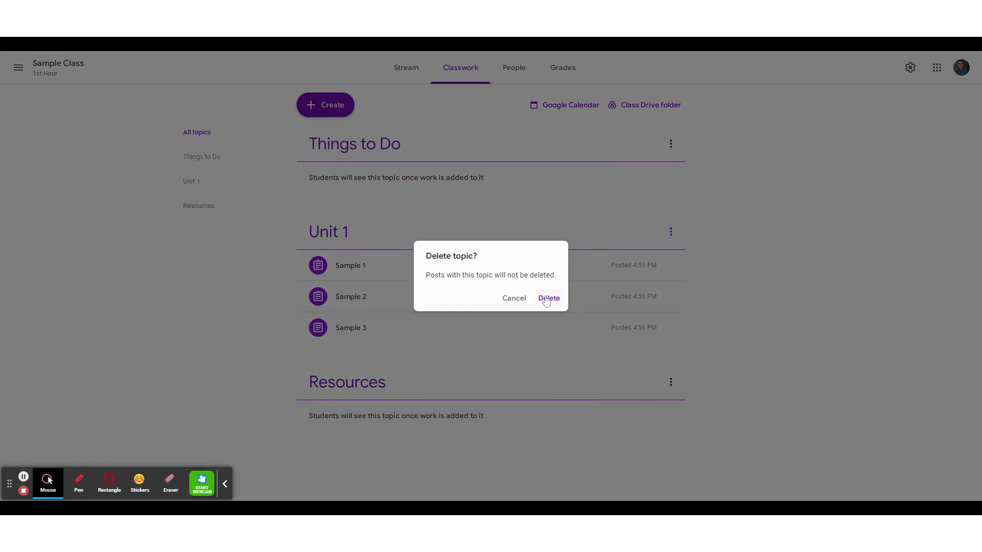
click(546, 300)
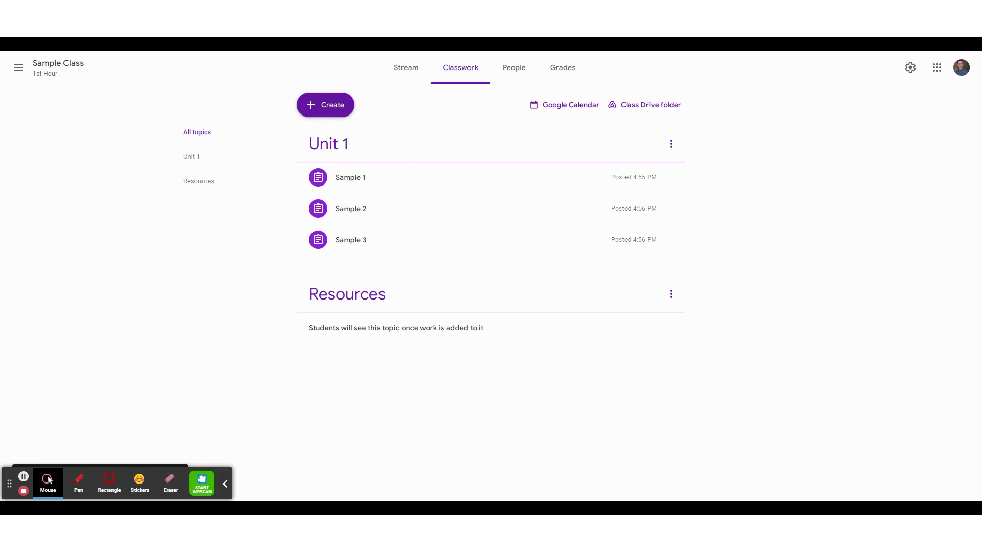
Step: Create a new assignment titled "Sample 4"
click(330, 111)
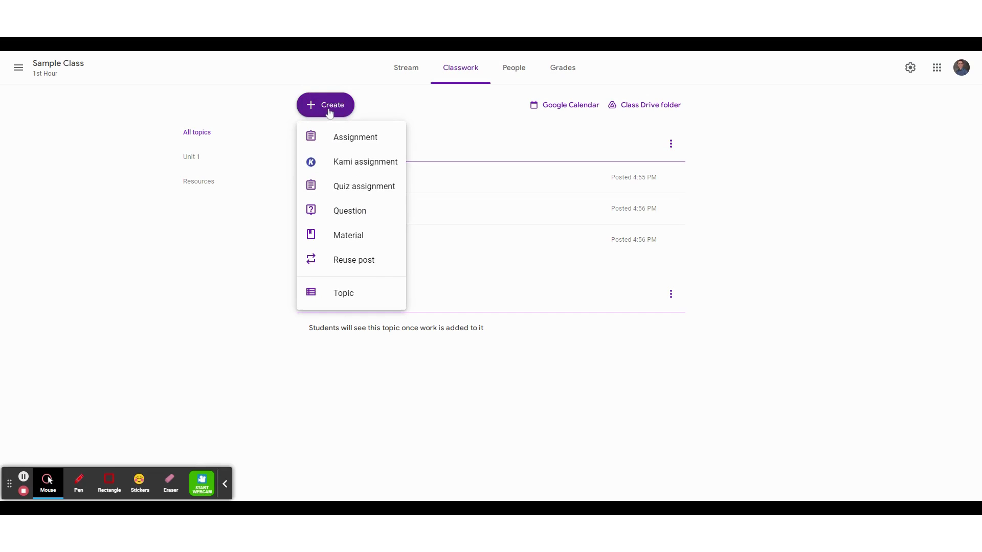
click(342, 139)
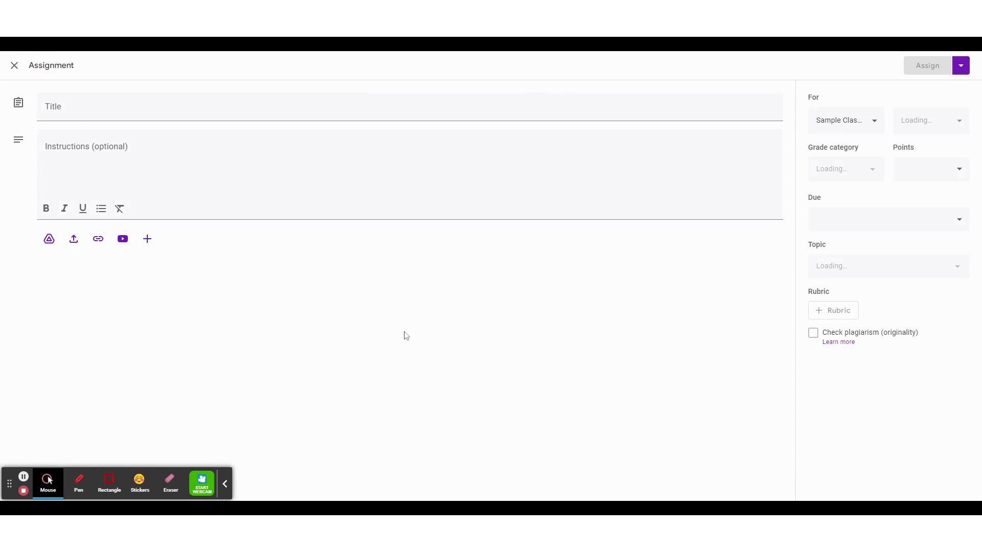
click(77, 112)
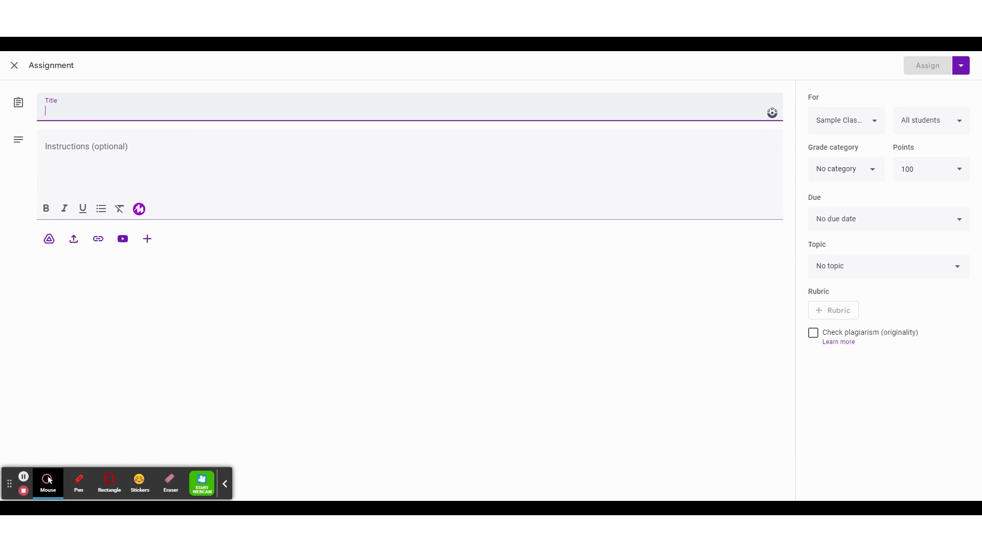
text(Samp)
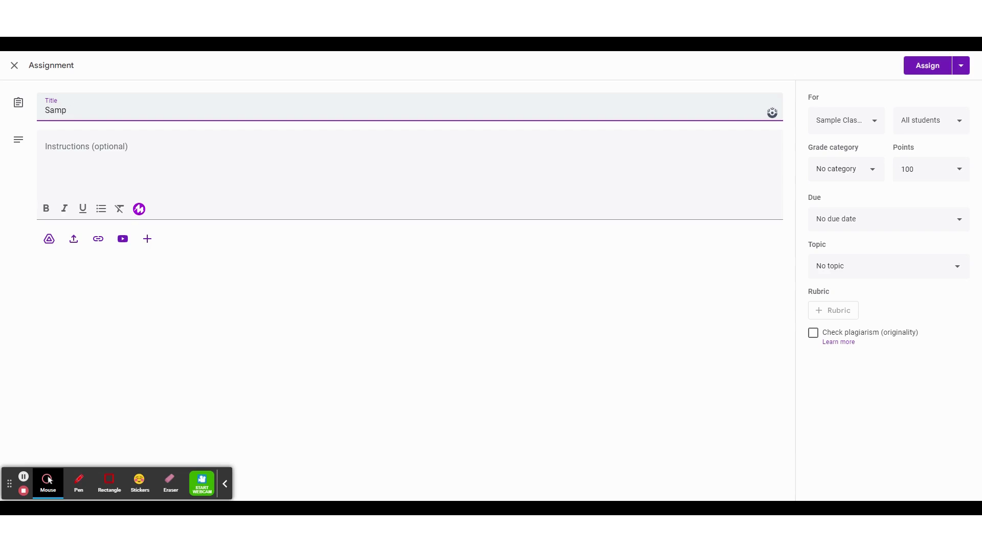
text(elle 4)
Step: Enter the assignment instructions on three lines: "Do x", "Turn in x" and "Then x"
click(105, 145)
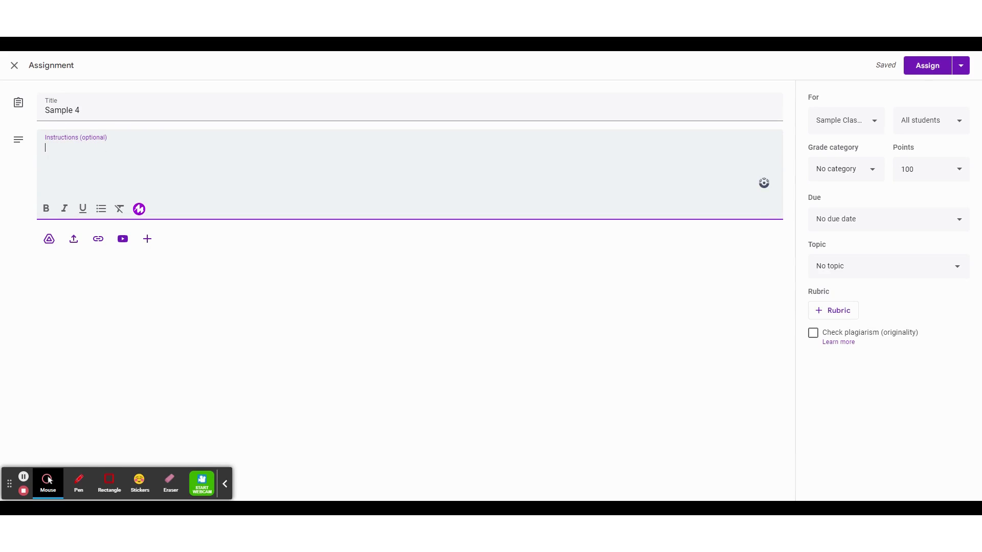
text(Do x )
text(Turn in x)
key(Return)
text(Then x)
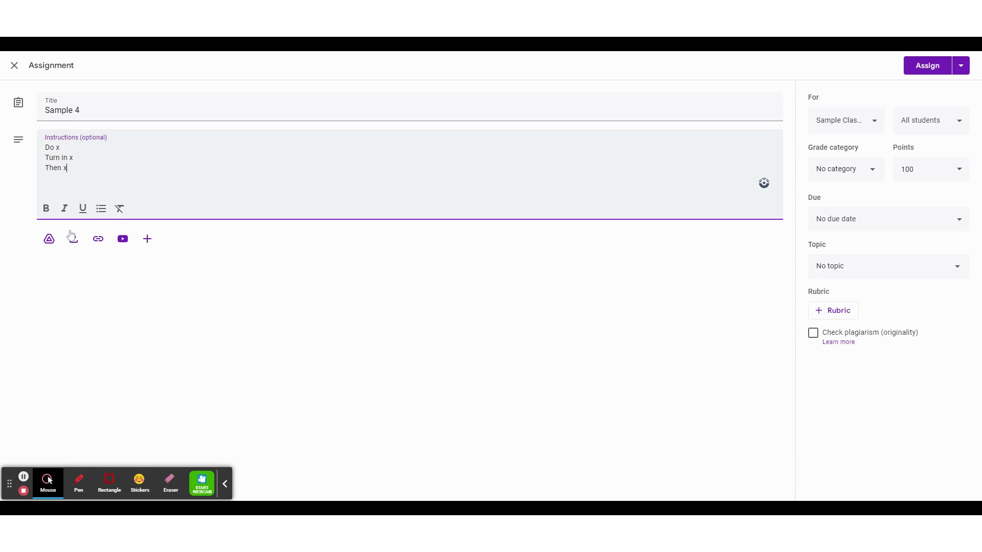
Step: Attach the recent "Google Classroom - The Basics" document from Google Drive to the assignment
click(49, 240)
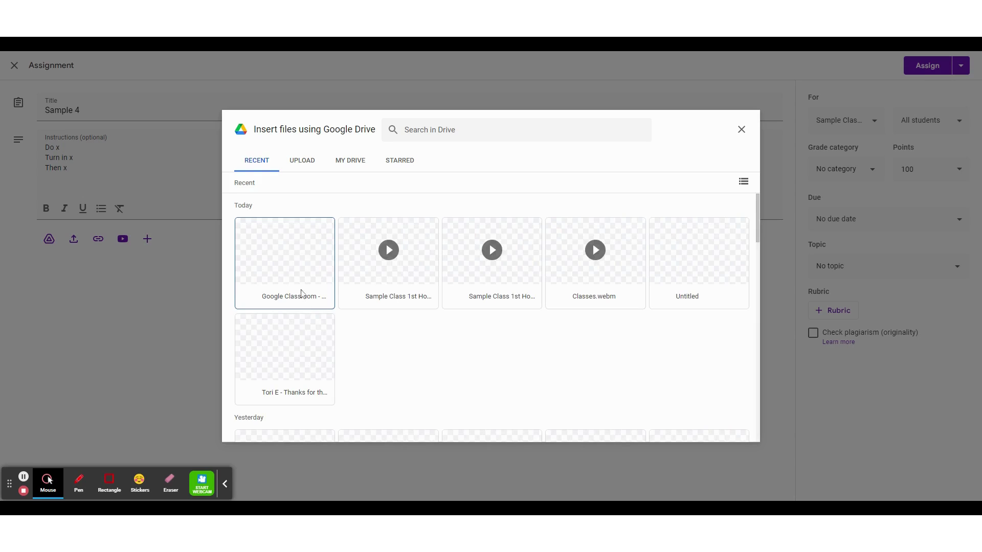
click(311, 296)
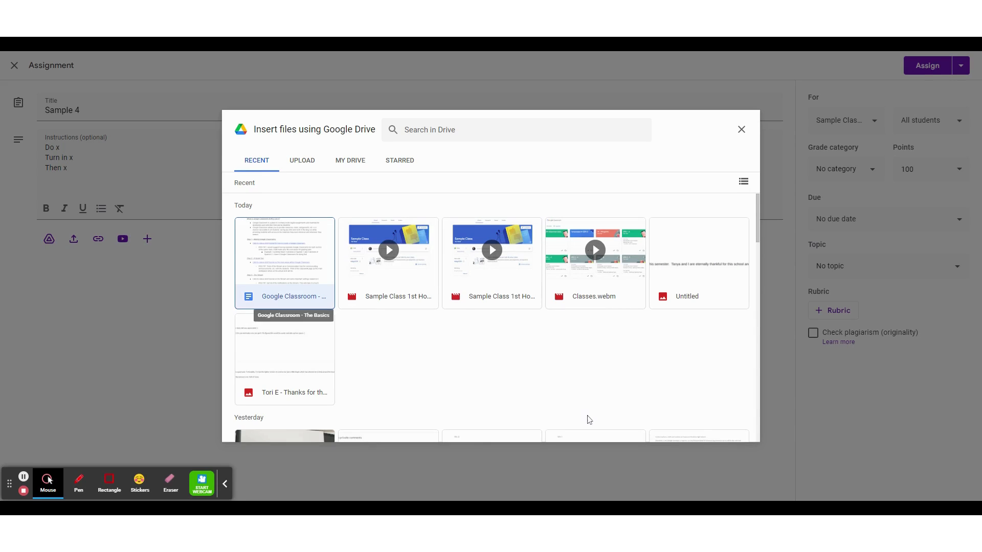
click(733, 431)
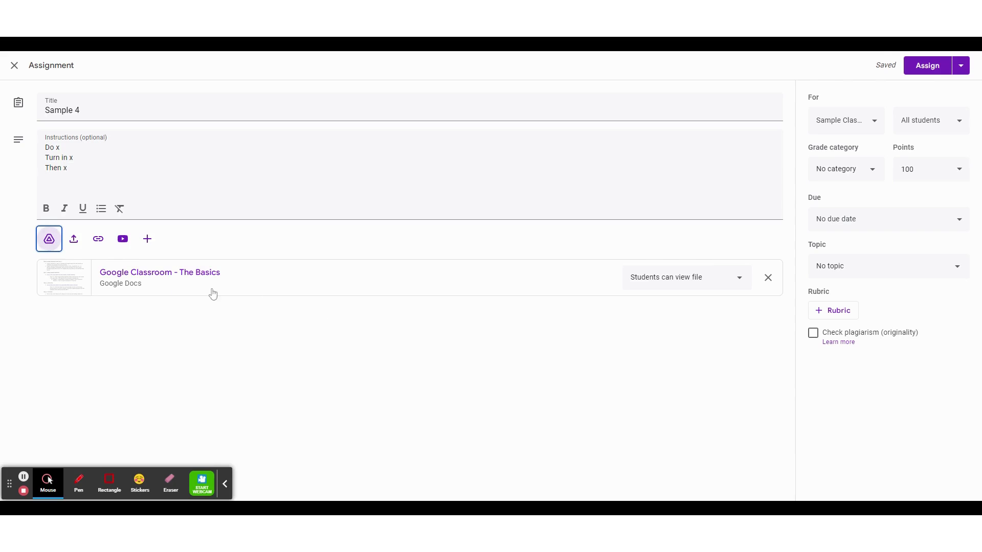
Step: Try "Students can edit file" and "Make a copy for each student" on the attached document, and return it to "Students can view file"
click(739, 281)
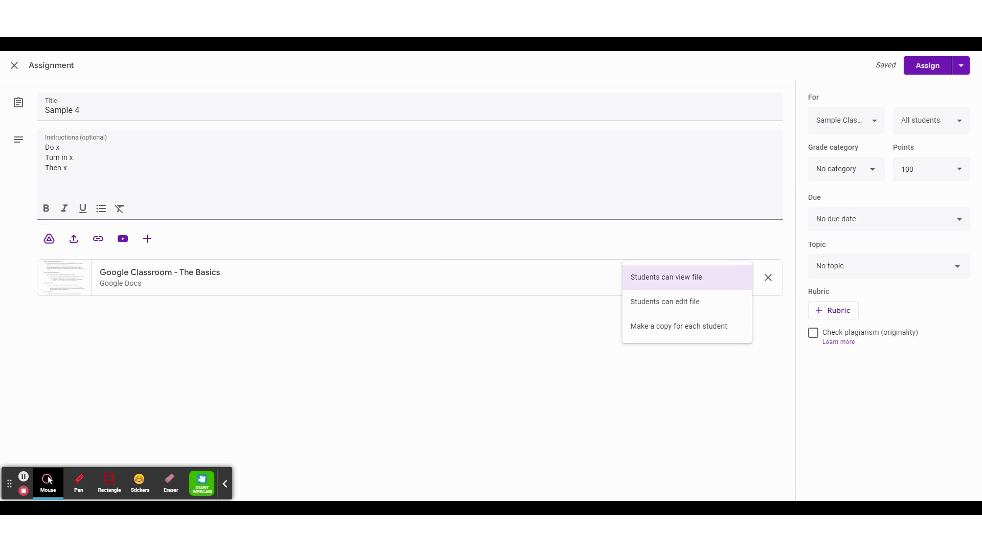
click(662, 282)
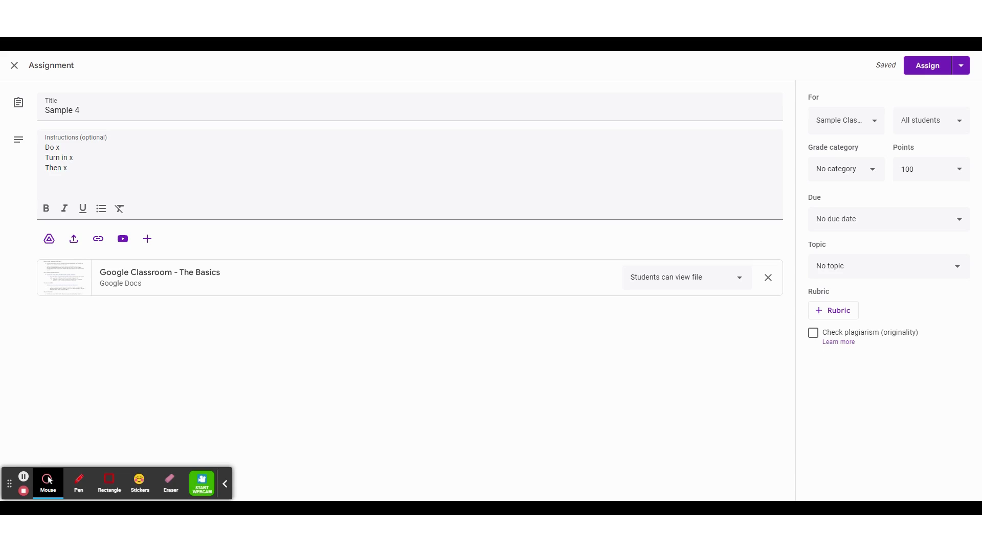
click(736, 279)
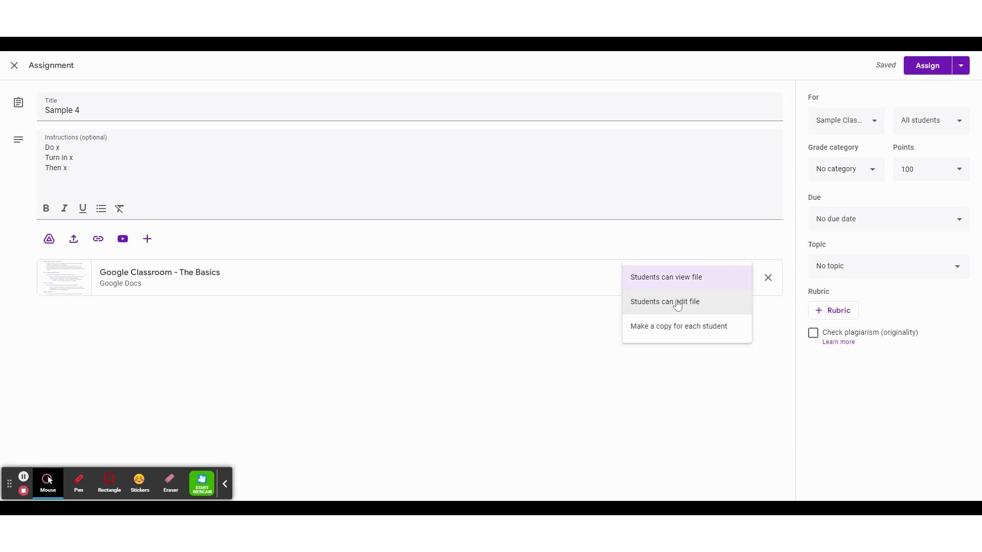
click(673, 307)
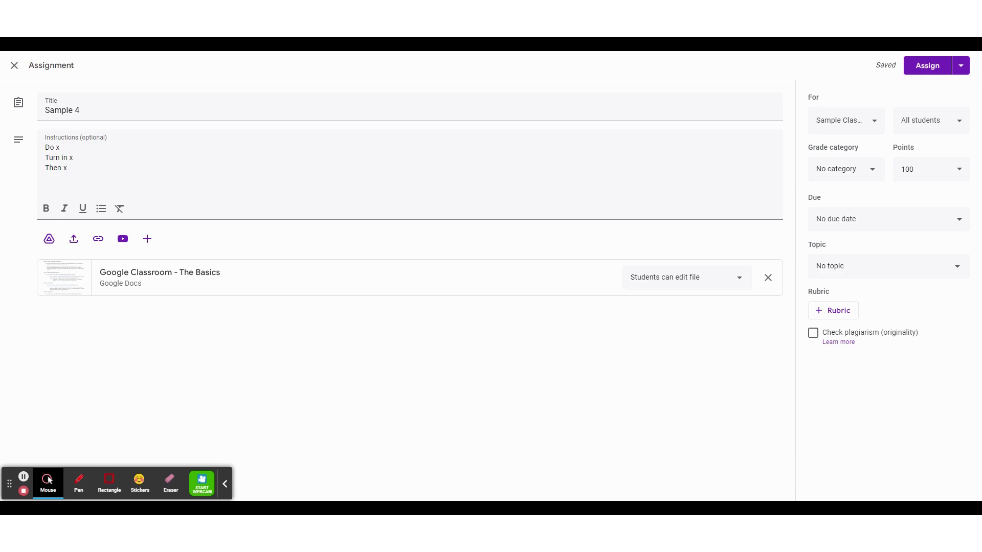
click(736, 283)
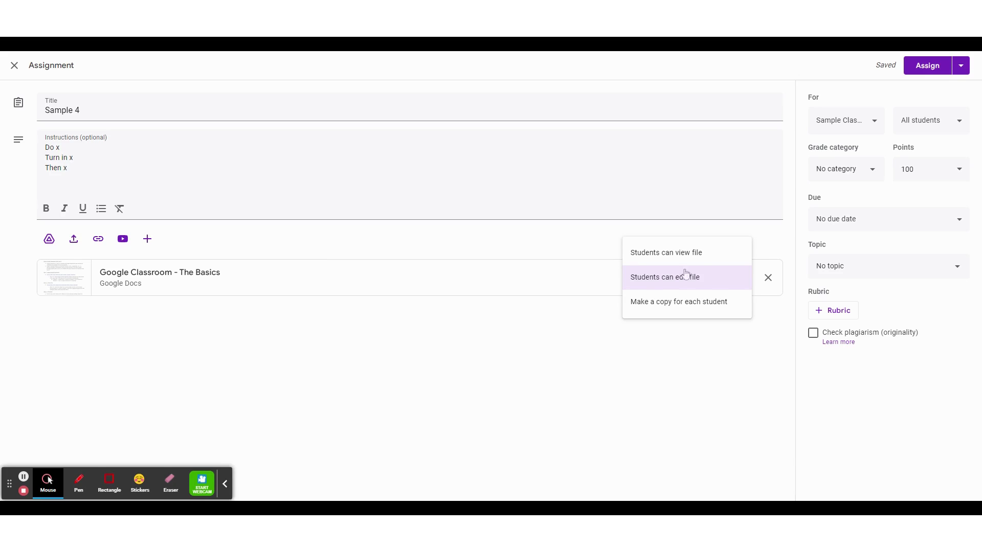
click(665, 306)
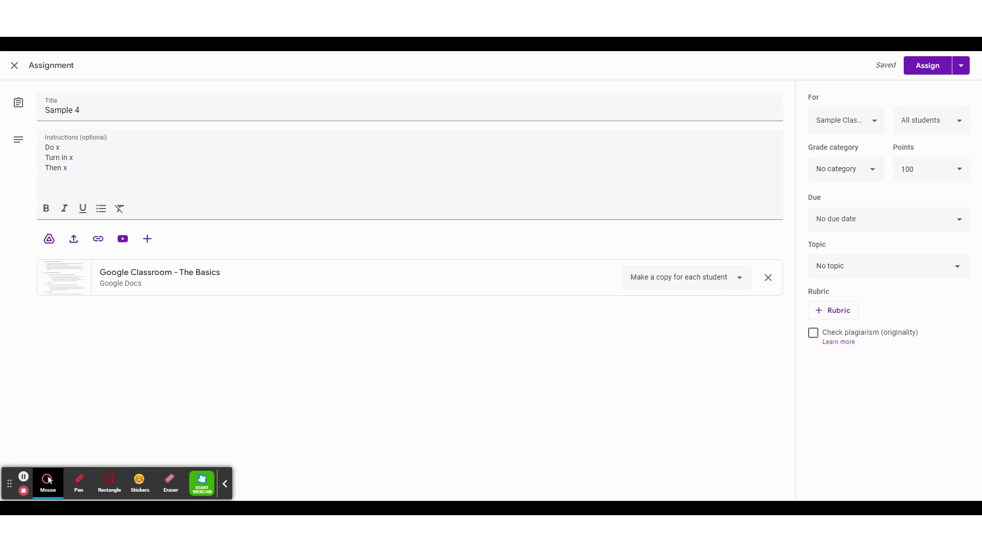
click(728, 278)
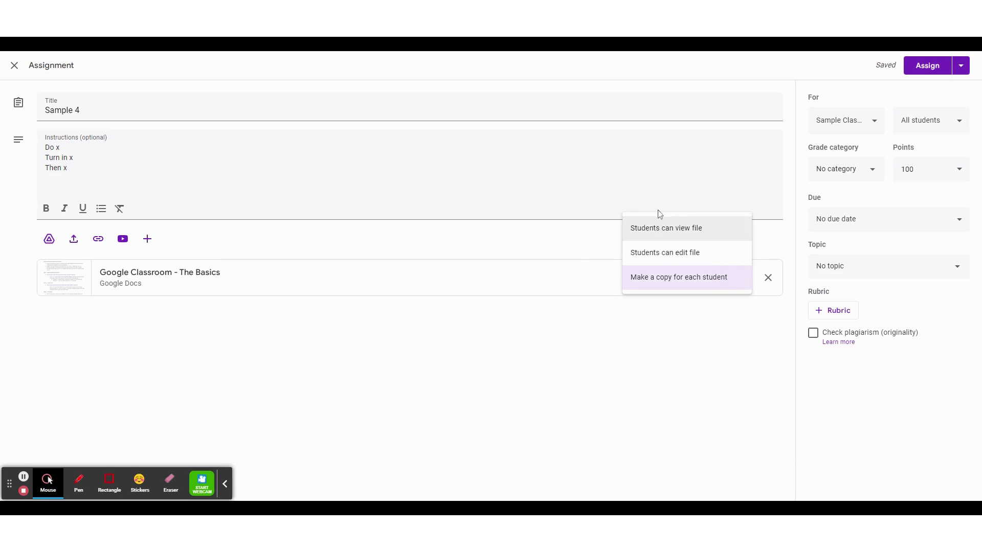
click(656, 238)
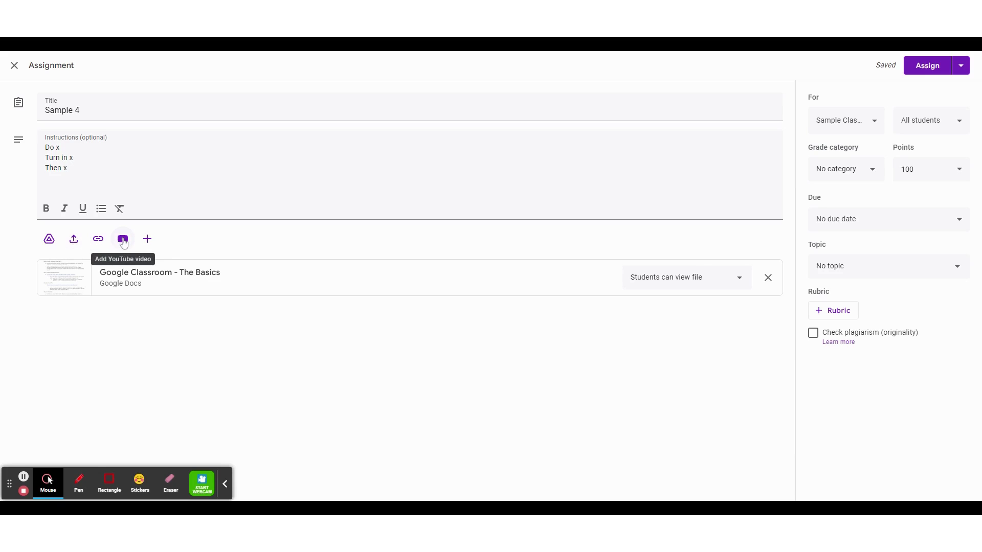
click(147, 240)
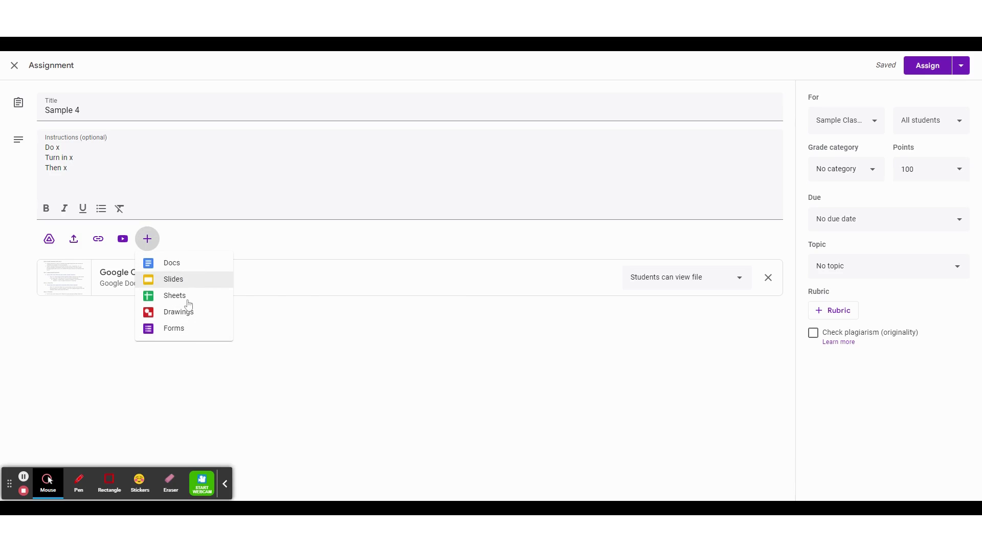
click(238, 243)
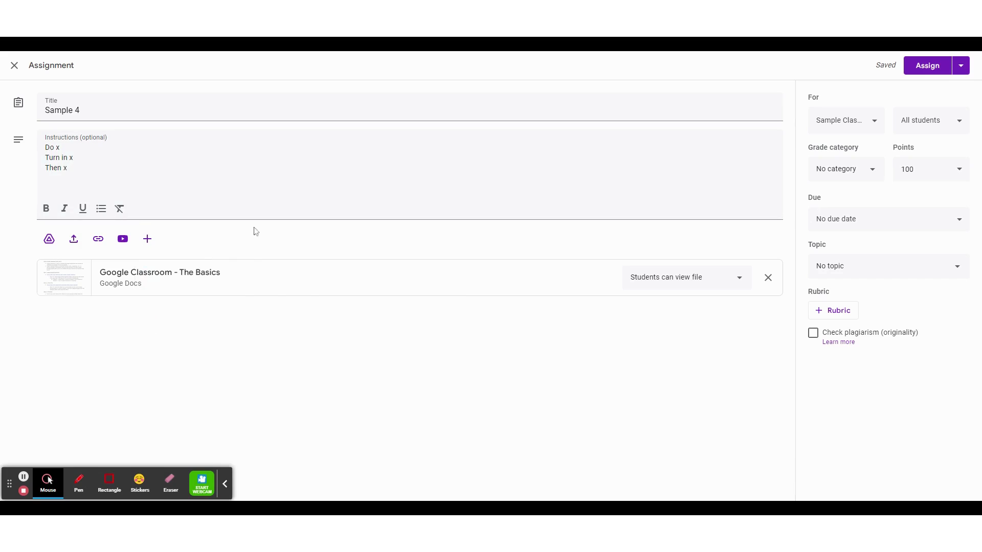
click(152, 243)
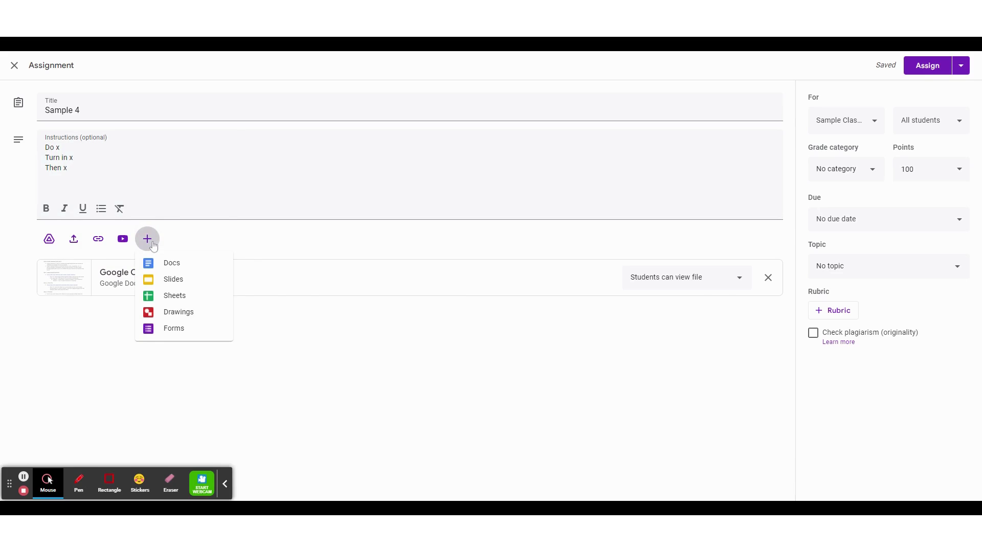
click(230, 240)
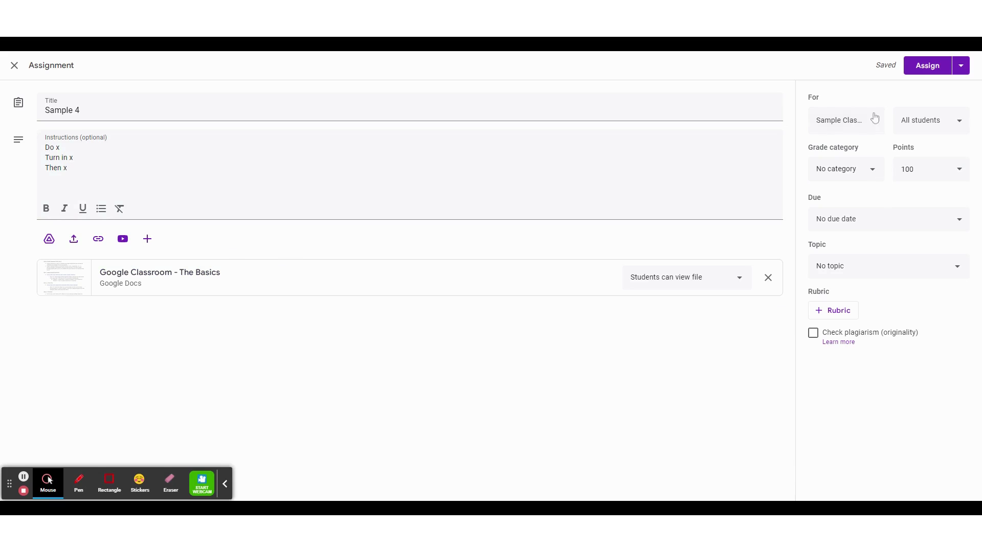
Step: Try the Homework and Assessments grade categories for the assignment and settle on Homework
click(868, 173)
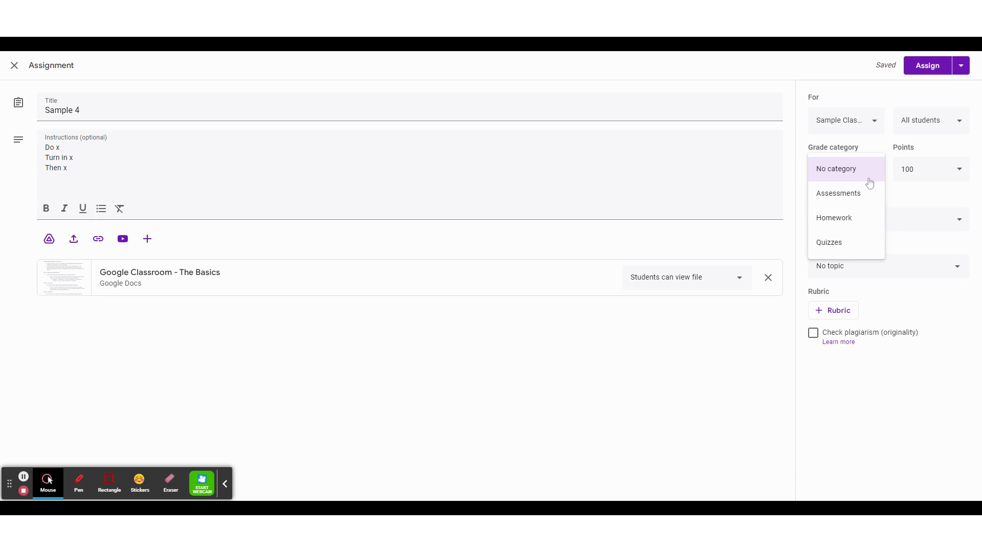
click(855, 224)
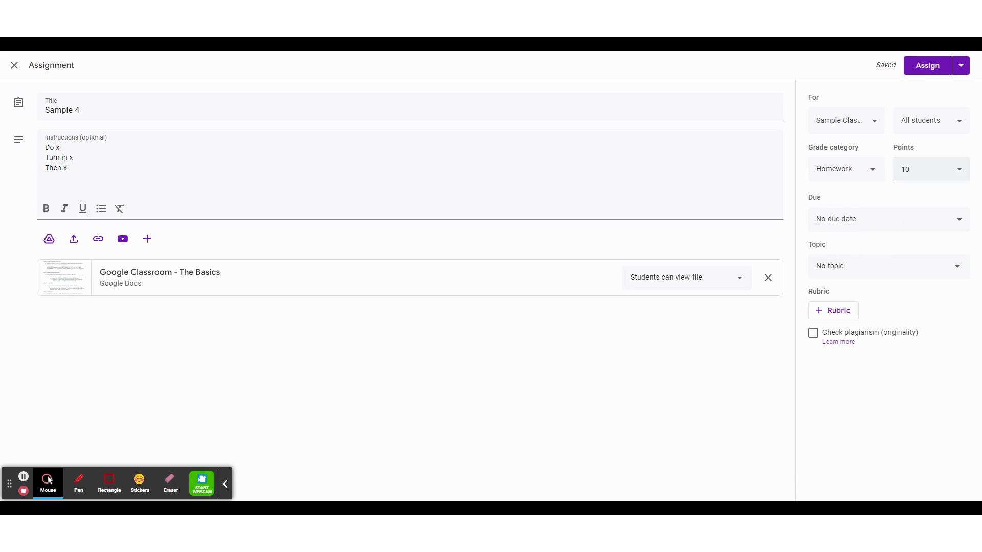
click(854, 179)
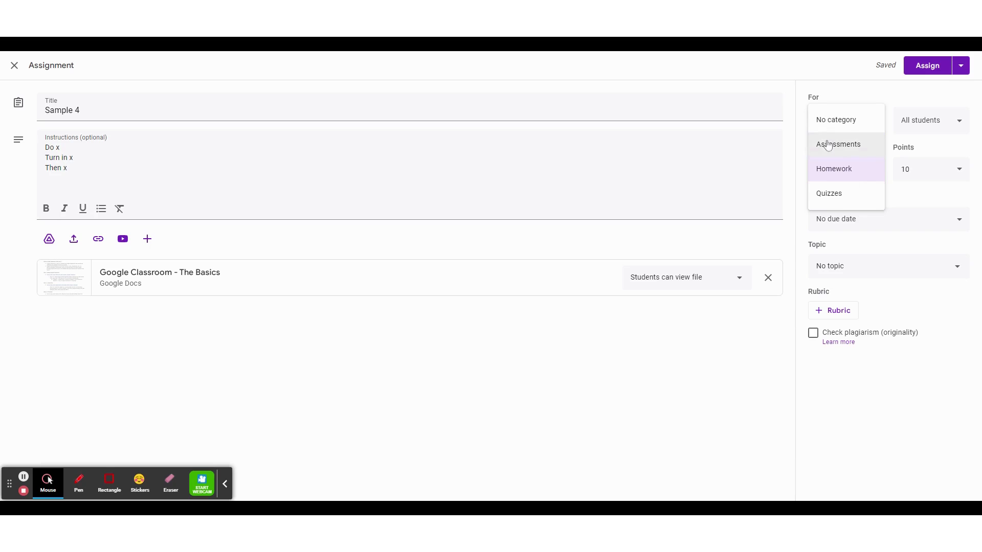
click(827, 145)
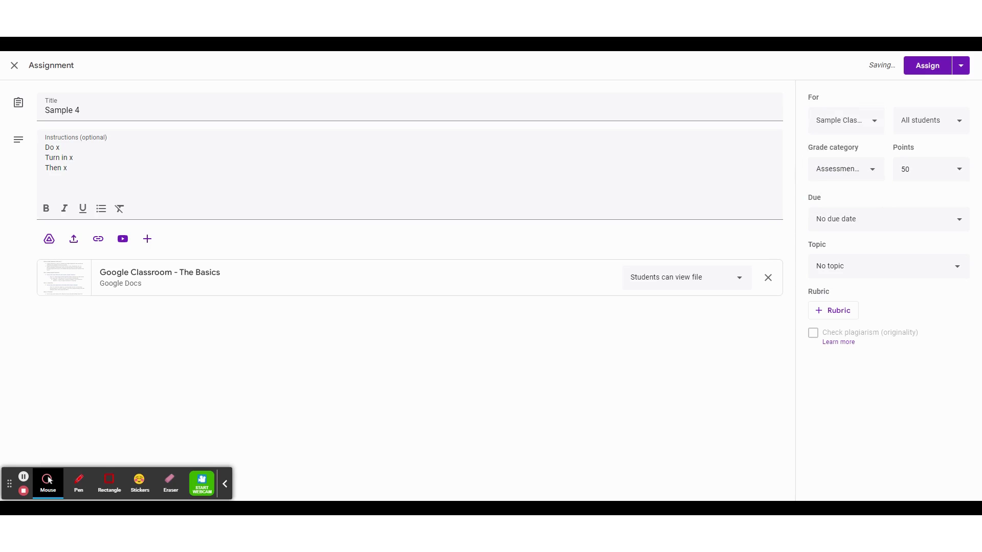
click(871, 170)
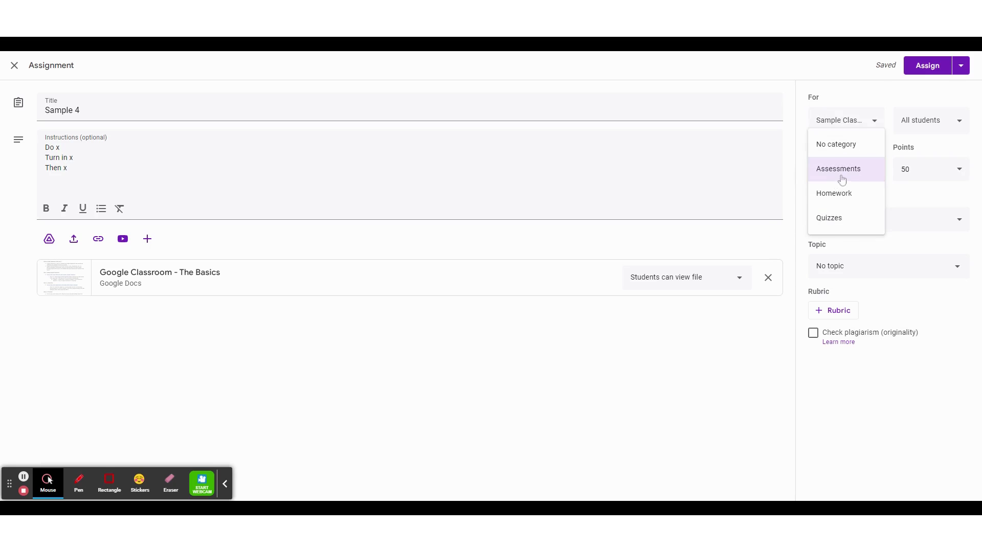
click(844, 194)
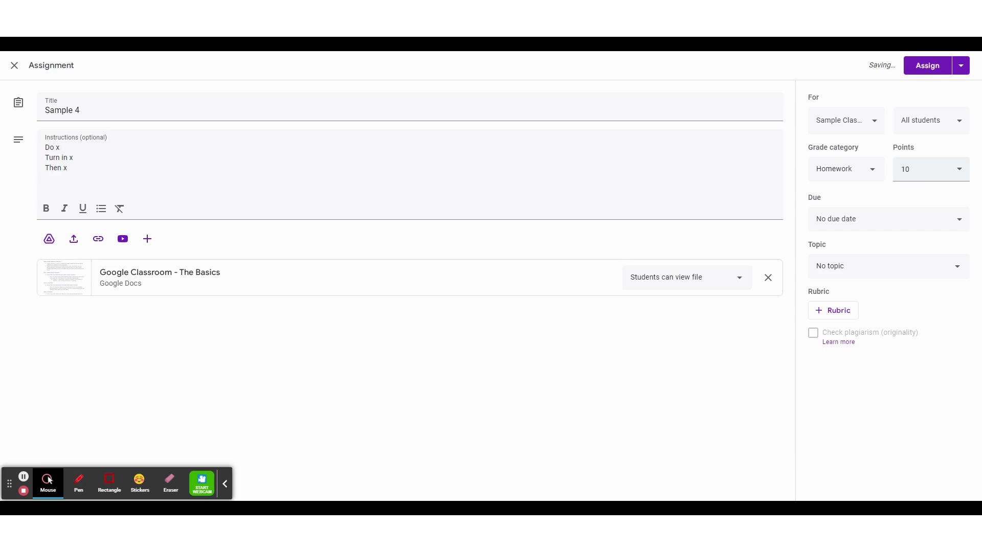
Step: Mark the assignment as Ungraded instead of giving it a point value
click(913, 169)
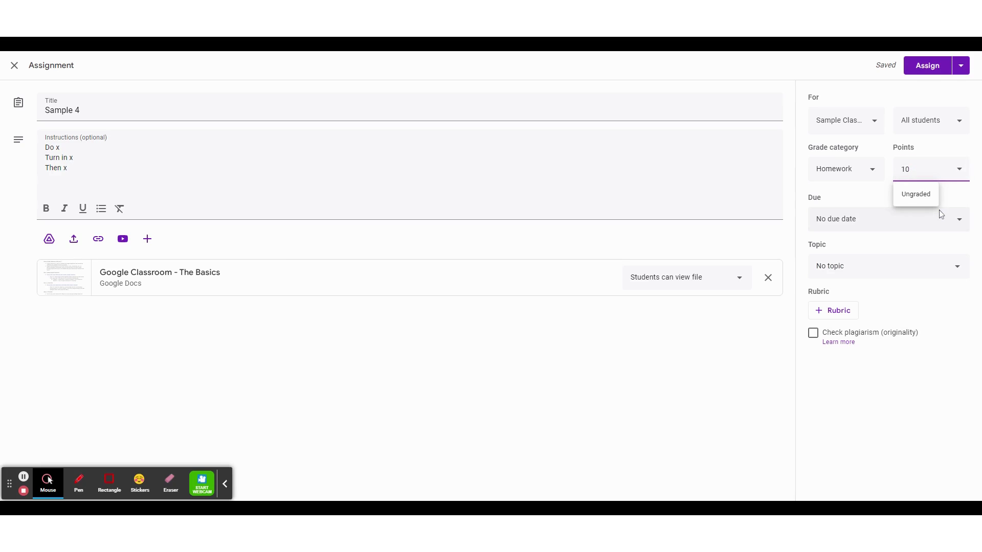
key(BackSpace)
click(910, 195)
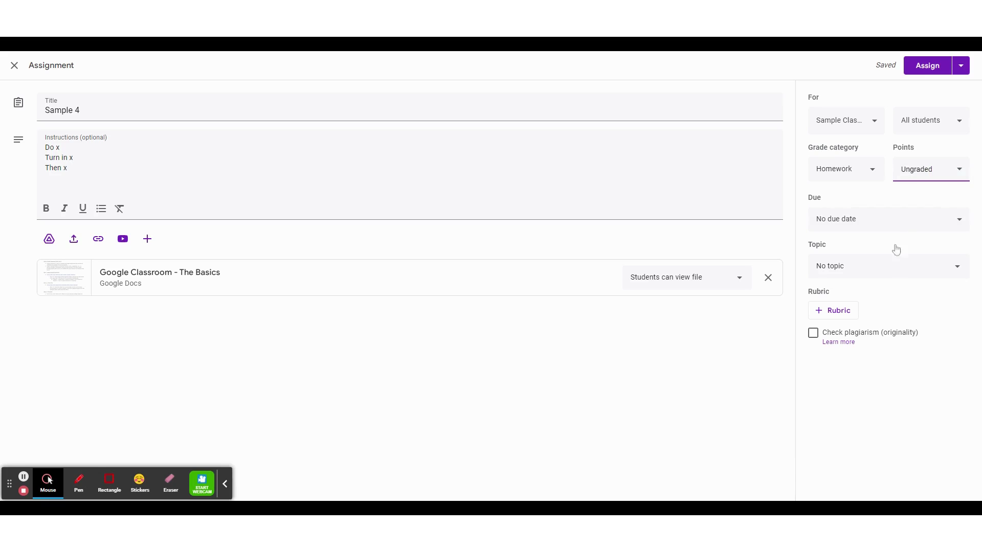
Step: Make the assignment graded again with a value of 10 points
click(931, 170)
click(952, 172)
click(962, 168)
click(956, 169)
click(929, 169)
text(10)
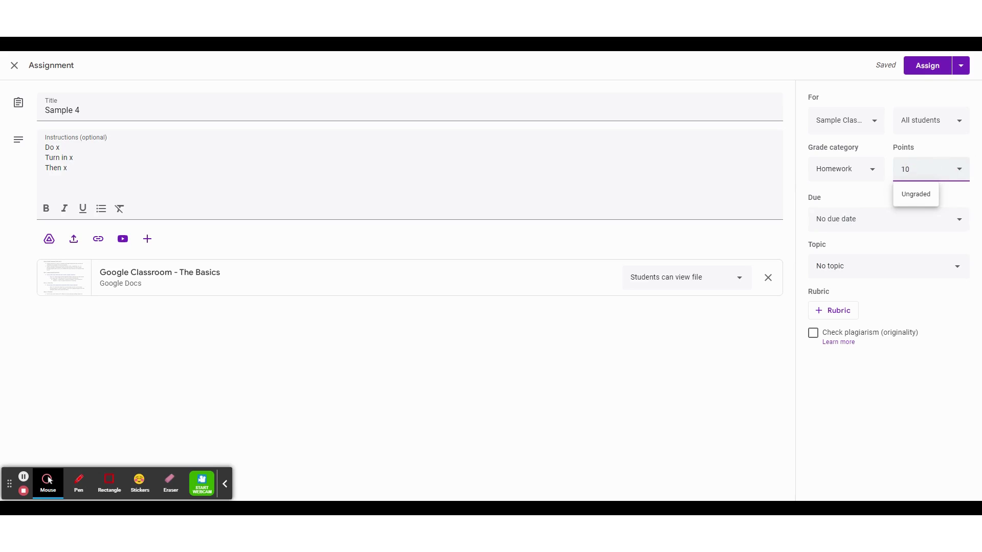
click(844, 256)
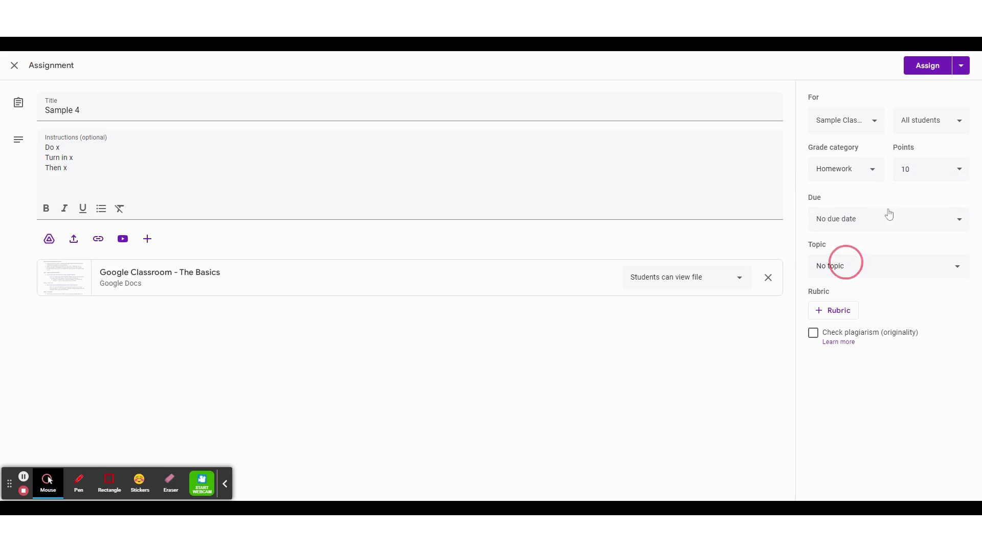
Step: Set the assignment's due date to May 31, 2022 at 11:59 PM and file it under the Unit 1 topic
click(935, 222)
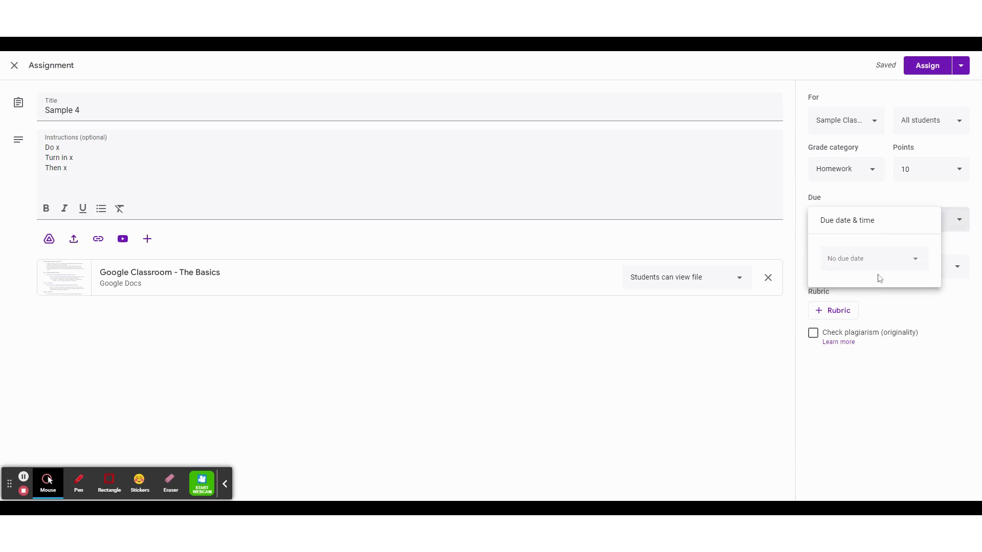
click(887, 261)
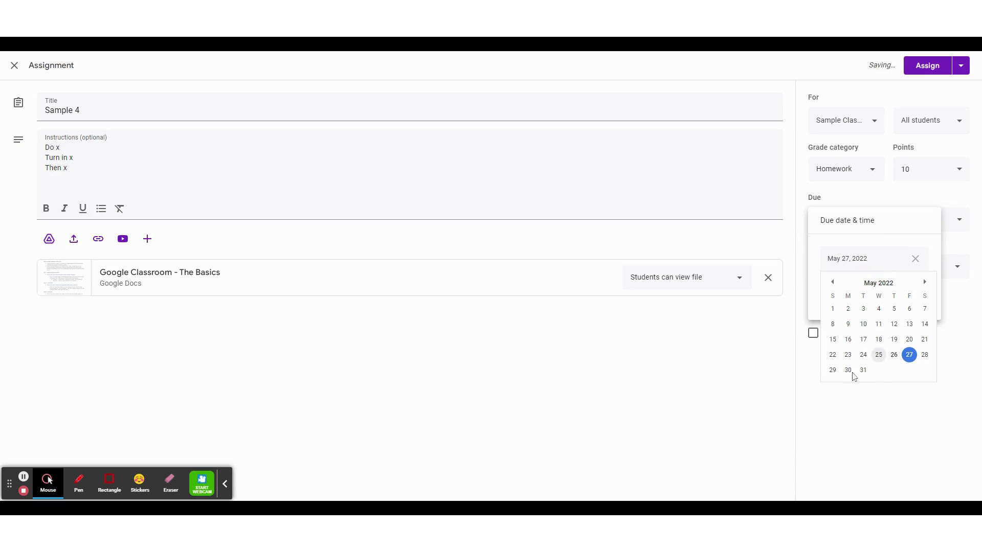
click(863, 370)
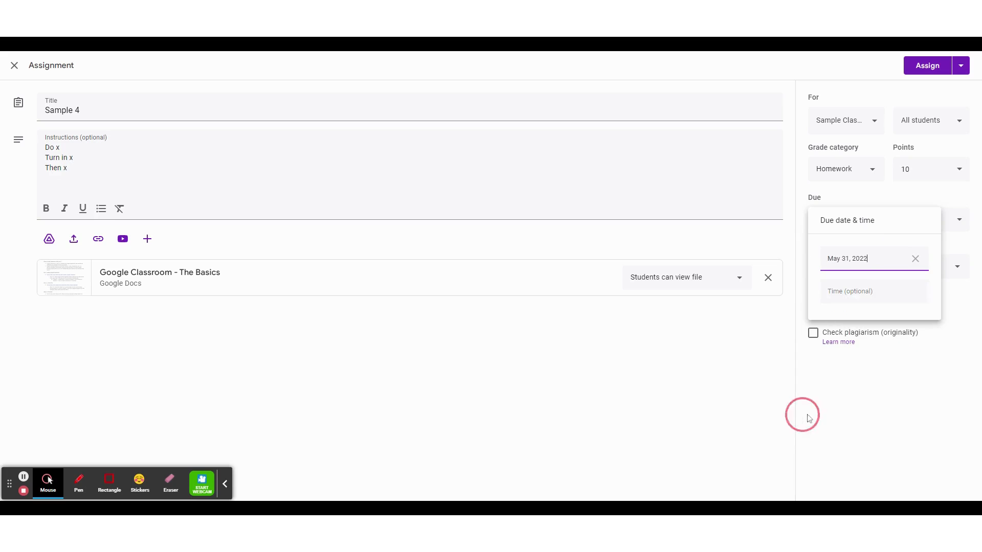
click(863, 285)
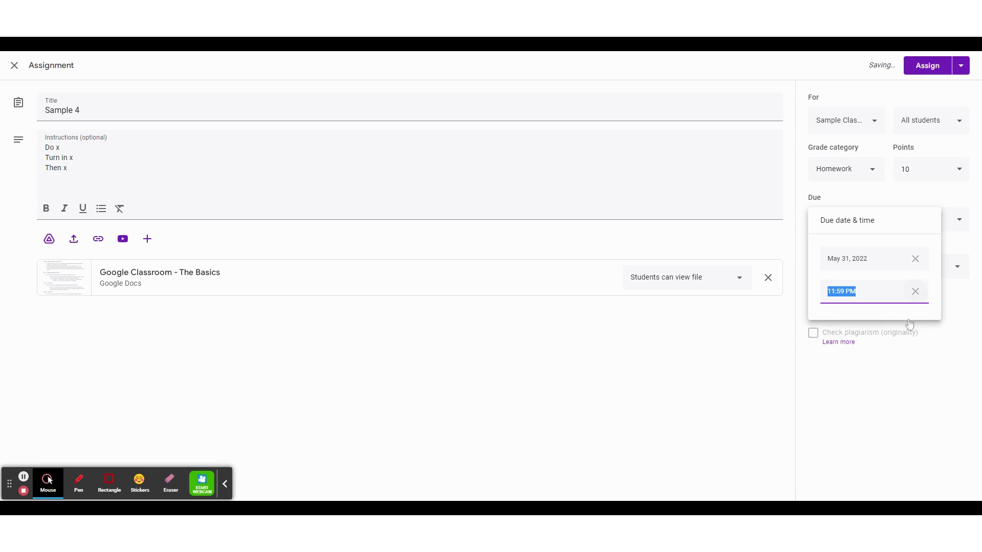
click(861, 431)
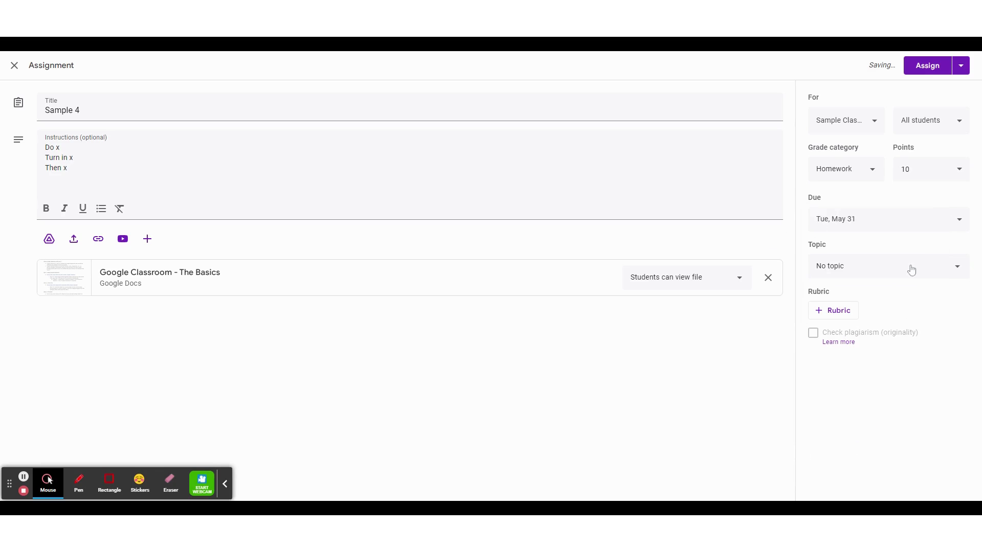
click(911, 269)
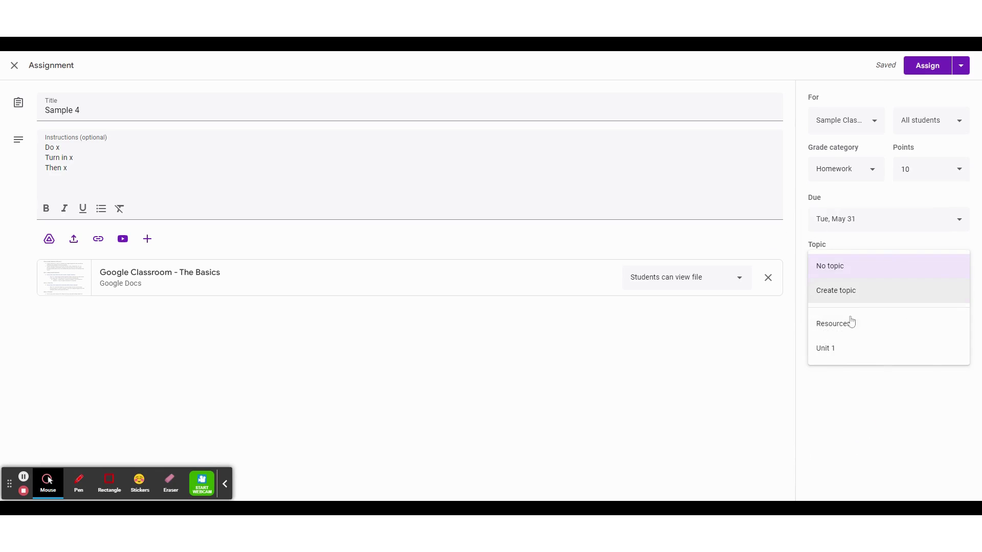
click(841, 353)
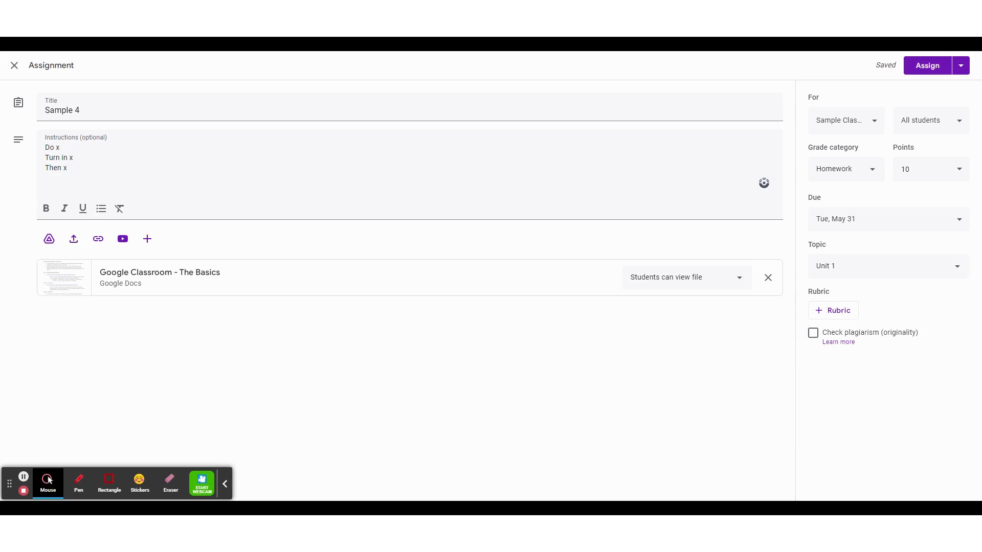
Step: Add SPA II (Summer 2022 Edition) as a second class for the assignment and look at the multi-class scheduling settings without scheduling
click(876, 122)
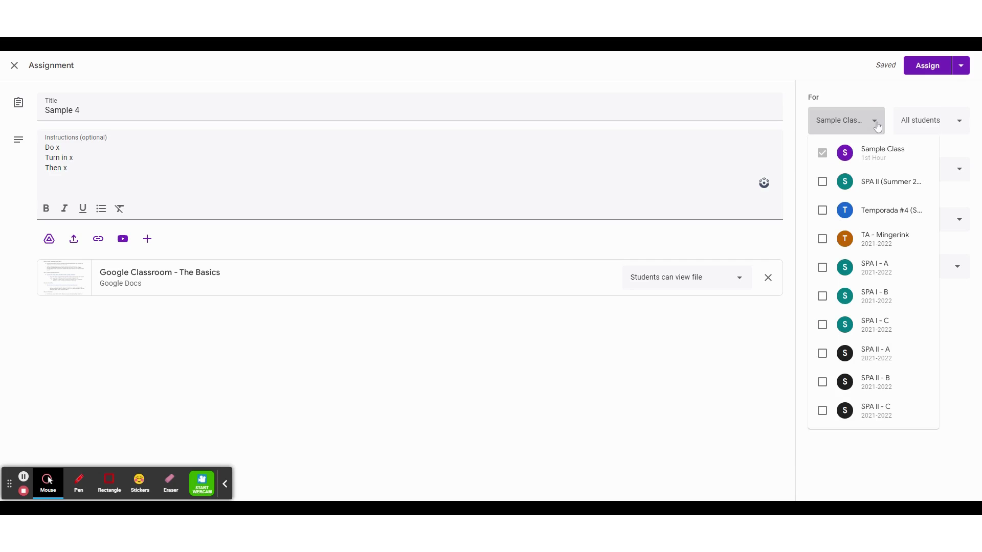
click(821, 183)
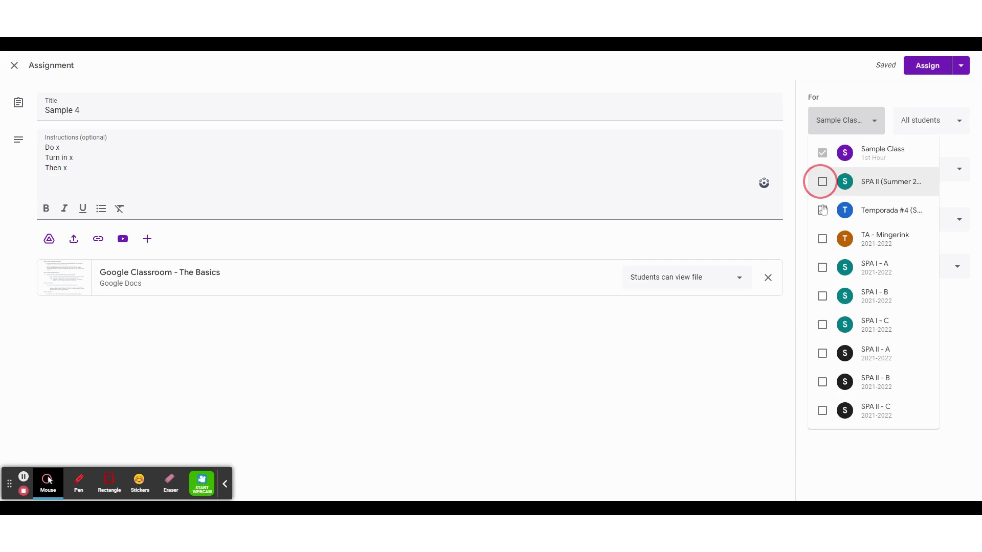
click(769, 350)
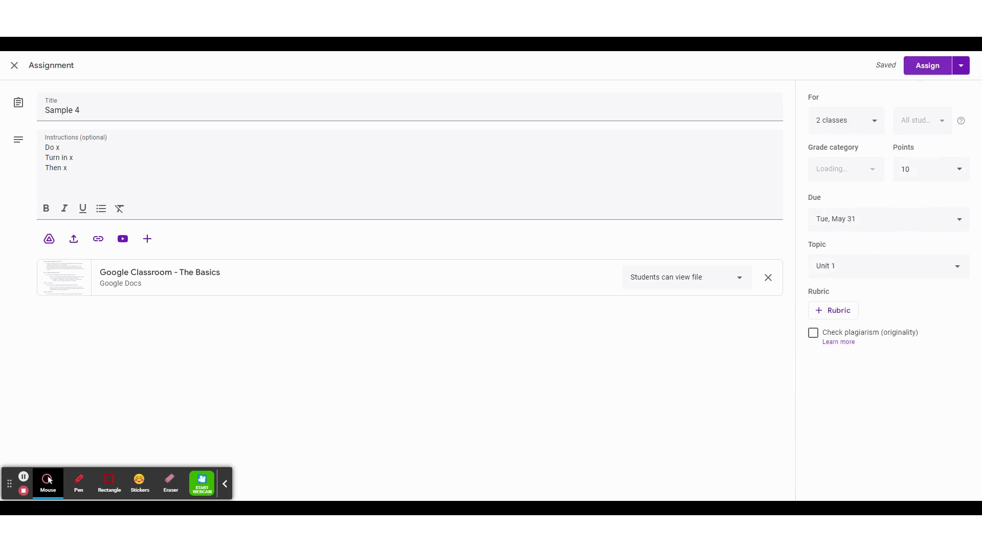
click(960, 65)
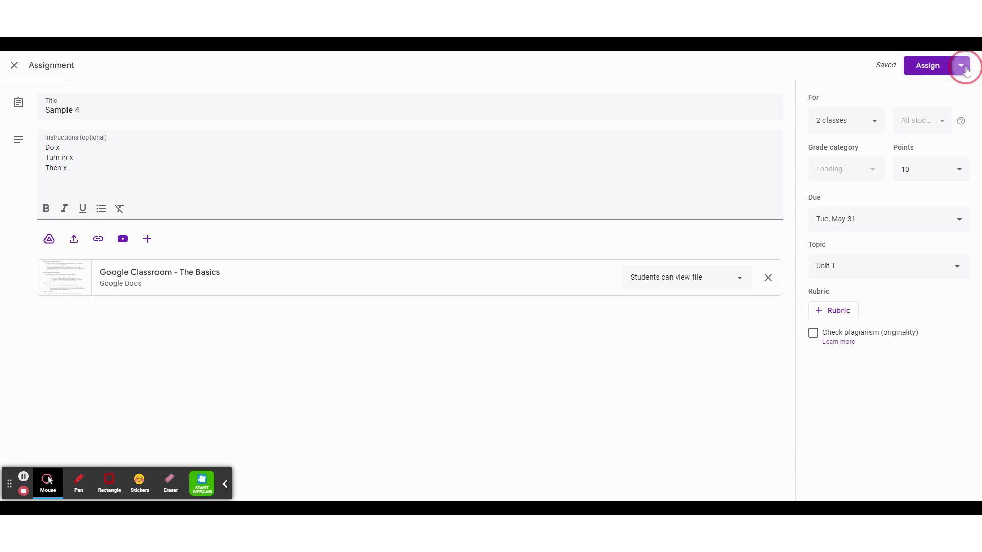
click(949, 88)
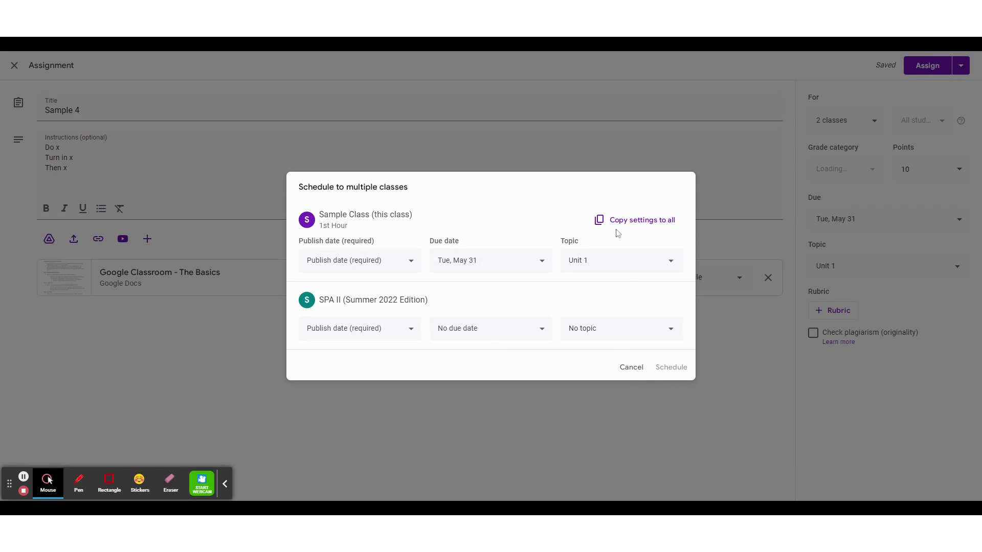
click(629, 379)
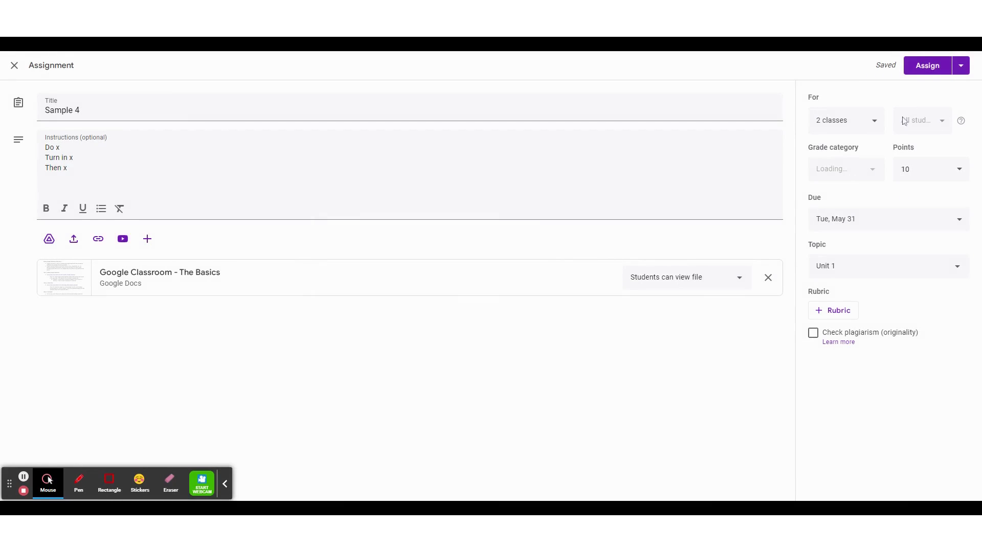
Step: Remove SPA II (Summer 2022 Edition) from the assignment's classes, leaving only Sample Class
click(859, 121)
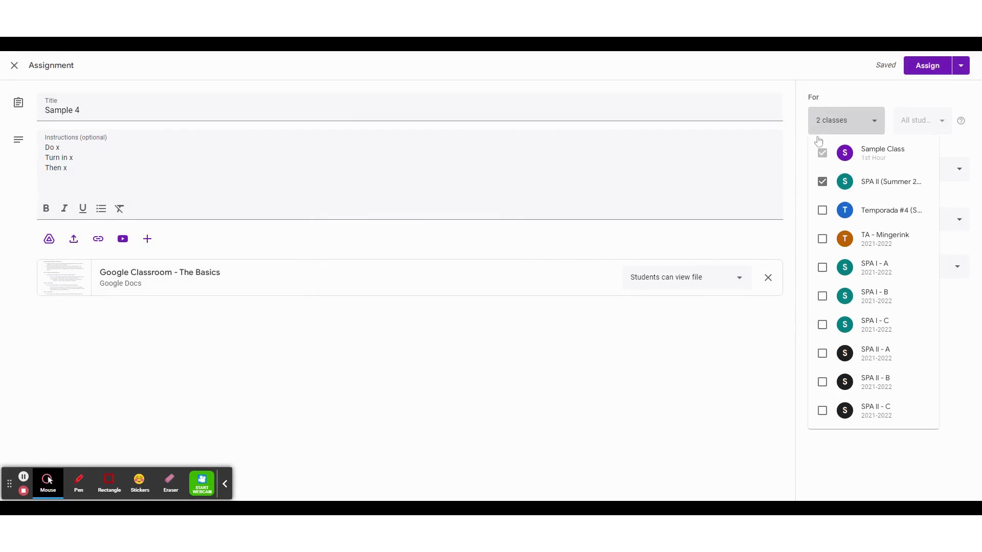
click(820, 179)
click(739, 345)
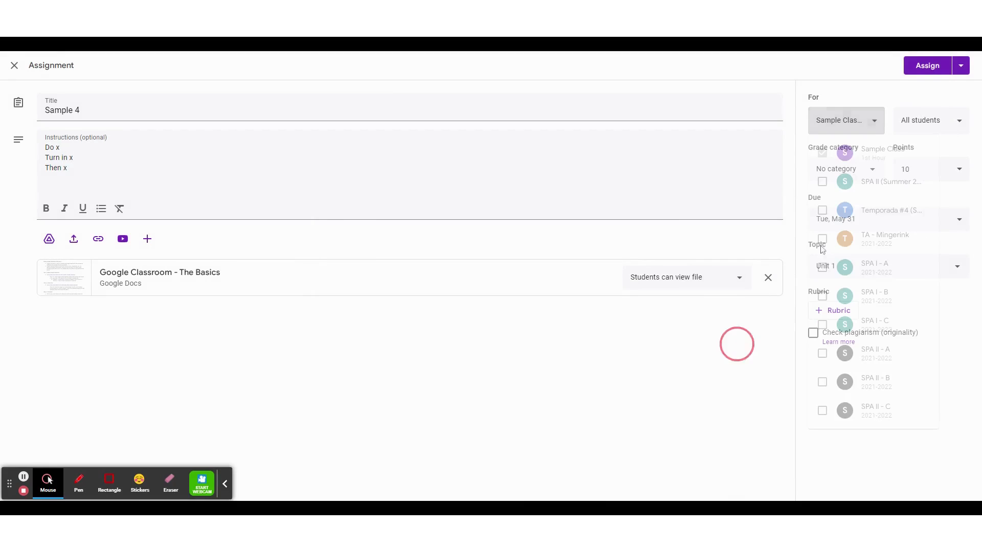
Step: Keep all students selected as recipients and assign Sample 4 to Sample Class
click(959, 128)
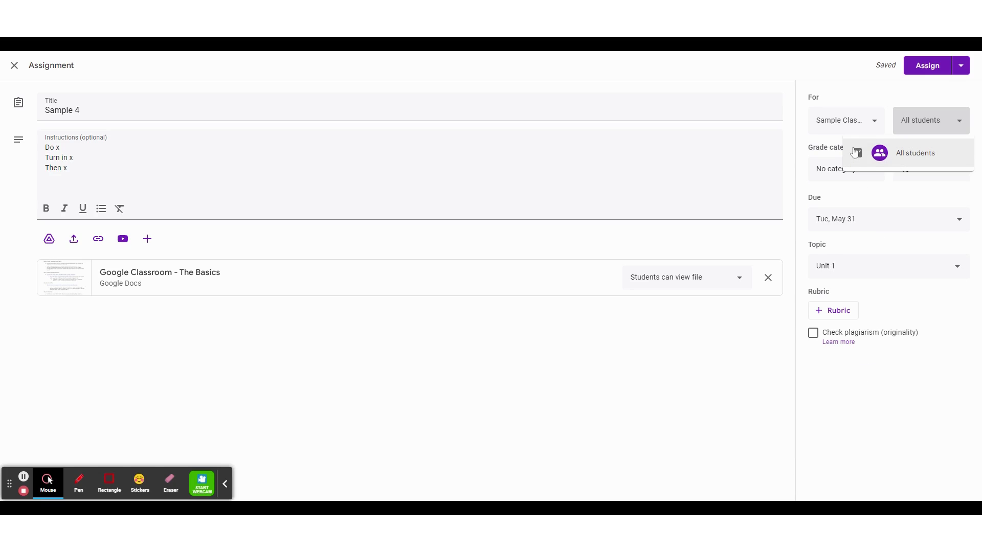
click(857, 154)
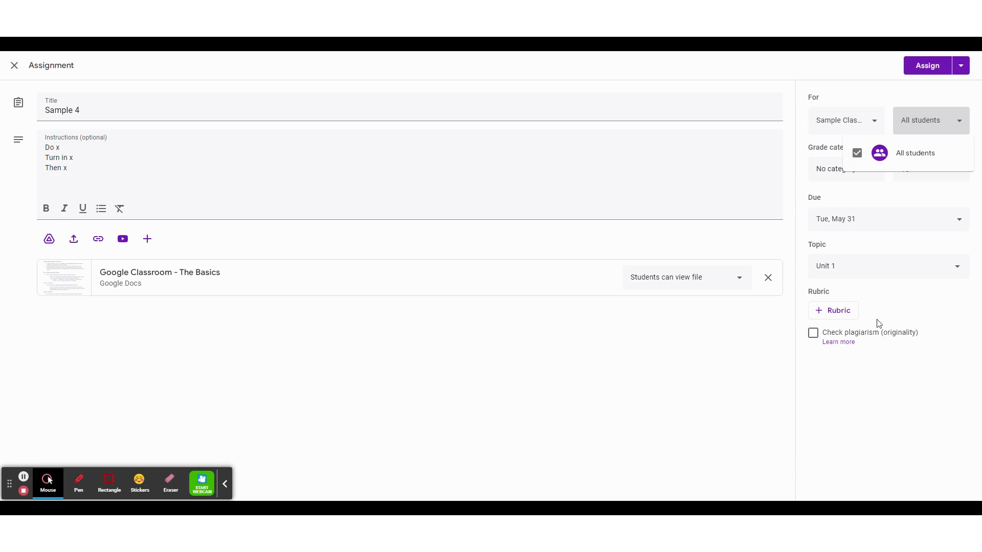
click(861, 417)
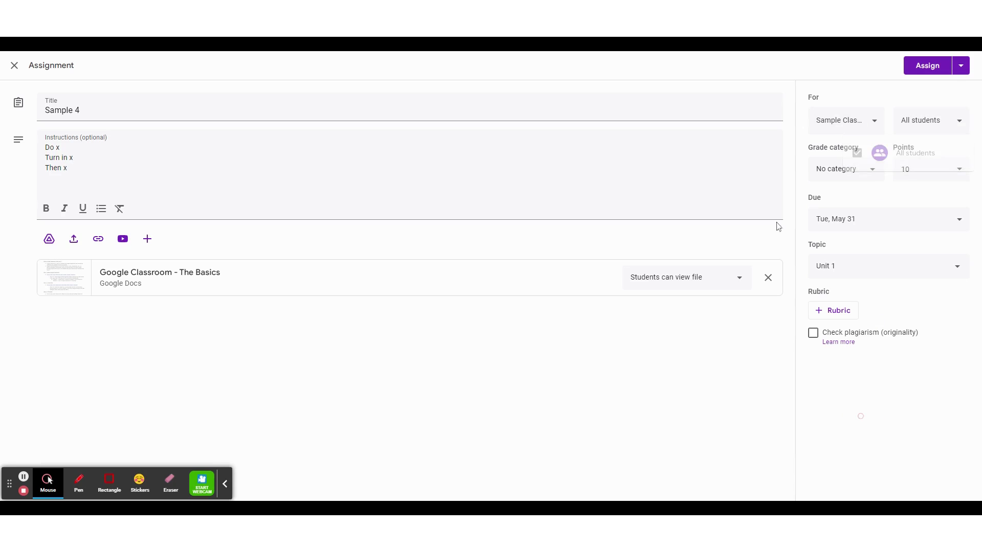
click(931, 71)
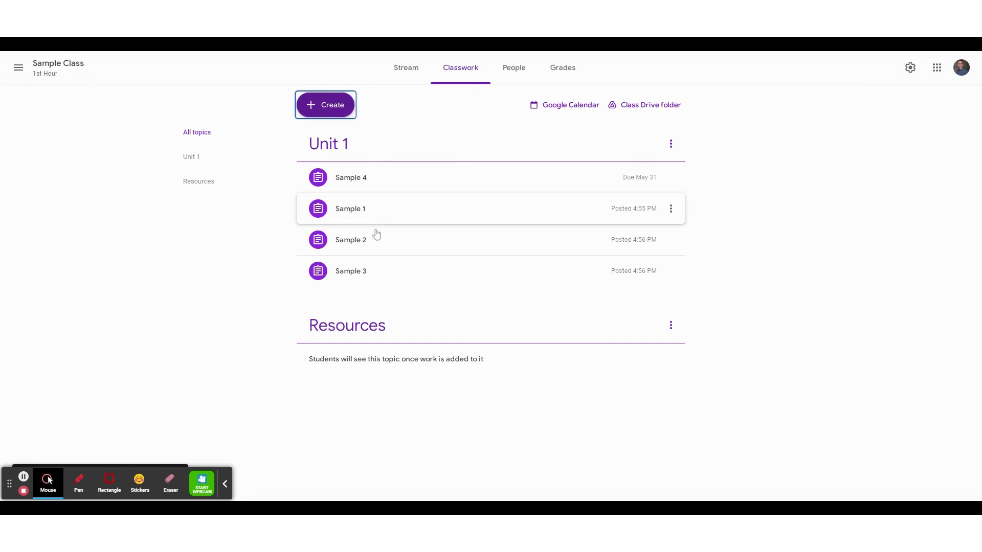
Step: Reorder the Unit 1 assignments so Sample 3 follows Sample 4, with Sample 2 and Sample 1 below it
click(366, 271)
drag(366, 271, 364, 207)
drag(378, 253, 374, 233)
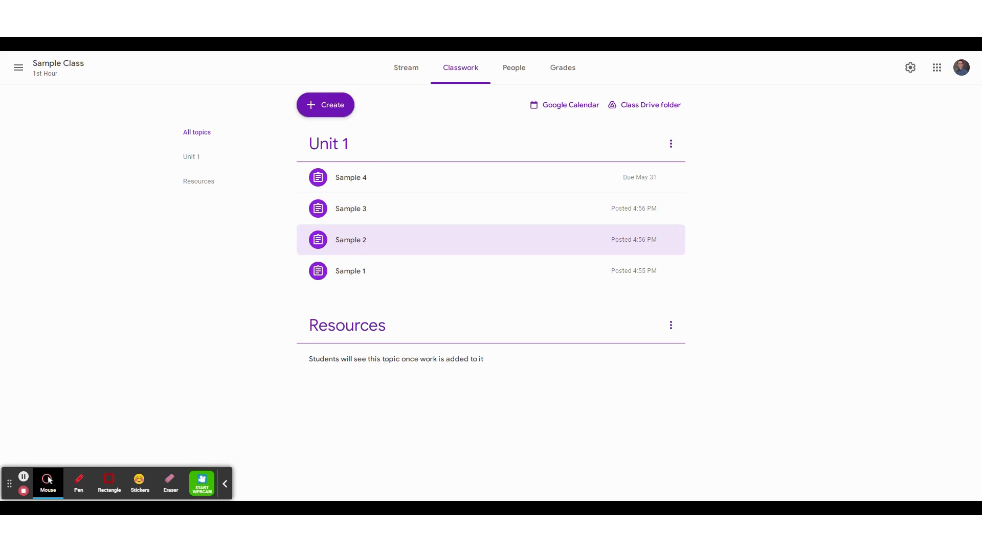
Step: Start a quiz assignment, try locked mode on Chromebooks for its Blank Quiz form, and close it without assigning
click(329, 106)
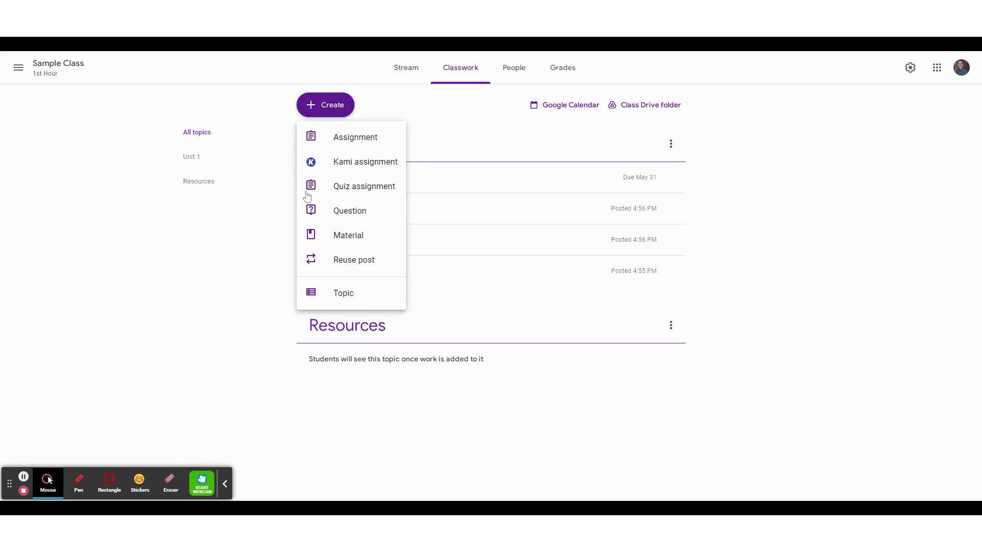
click(374, 189)
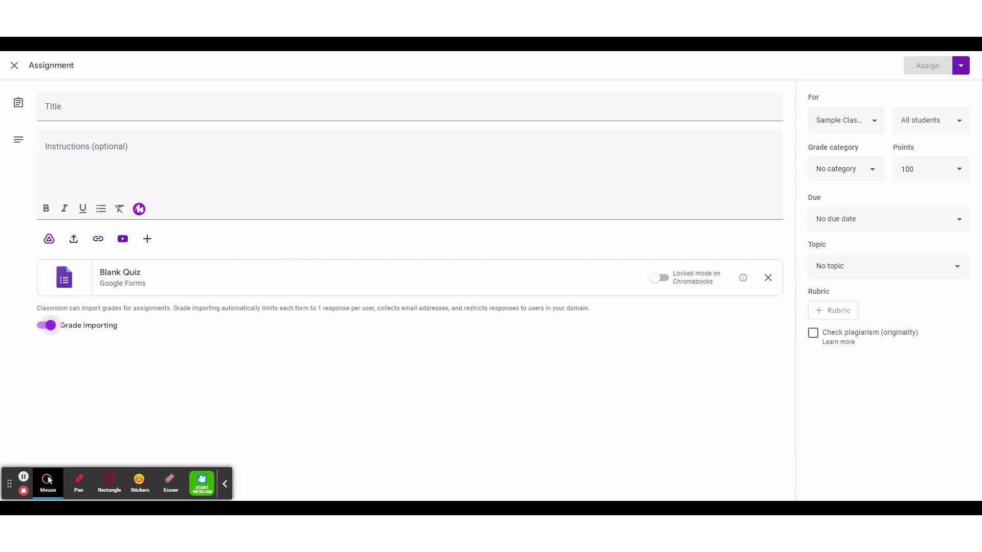
click(132, 277)
click(663, 280)
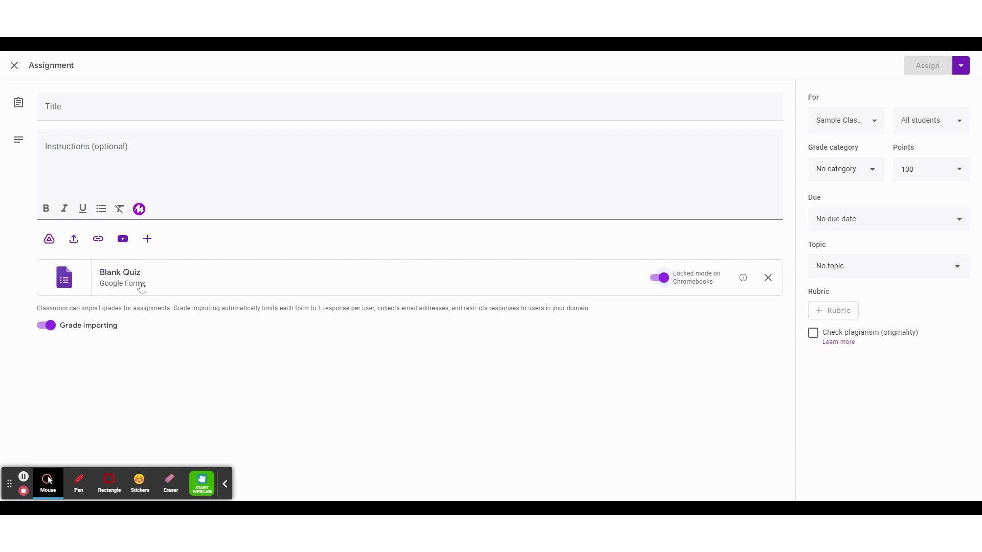
click(661, 283)
click(14, 65)
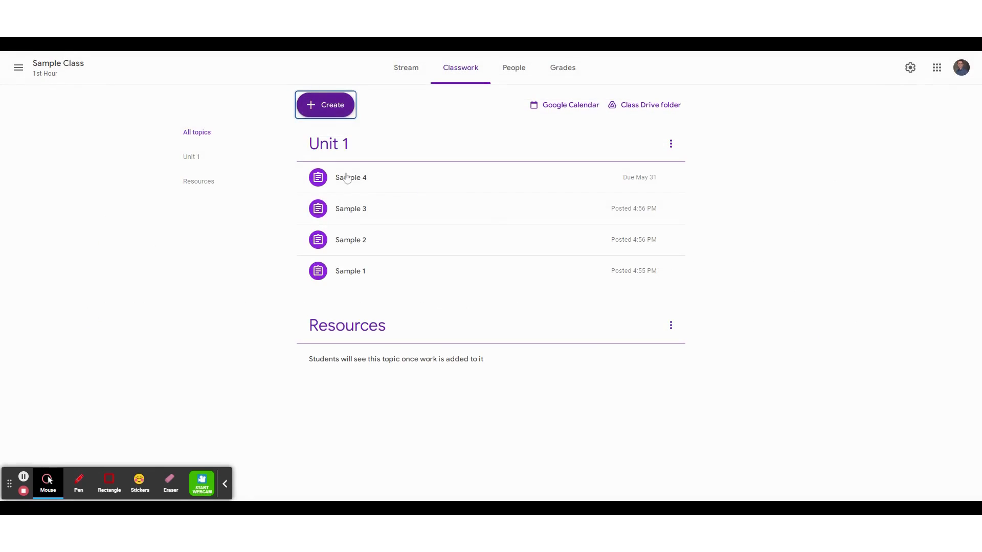
Step: Create a short answer question post reading "Summarize Chapter 6 of the Book"
click(345, 108)
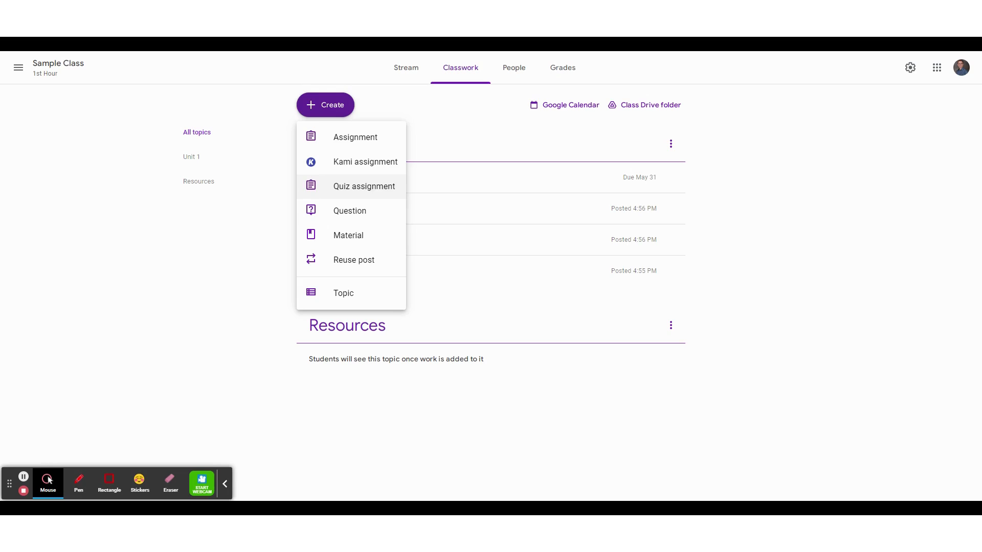
click(361, 213)
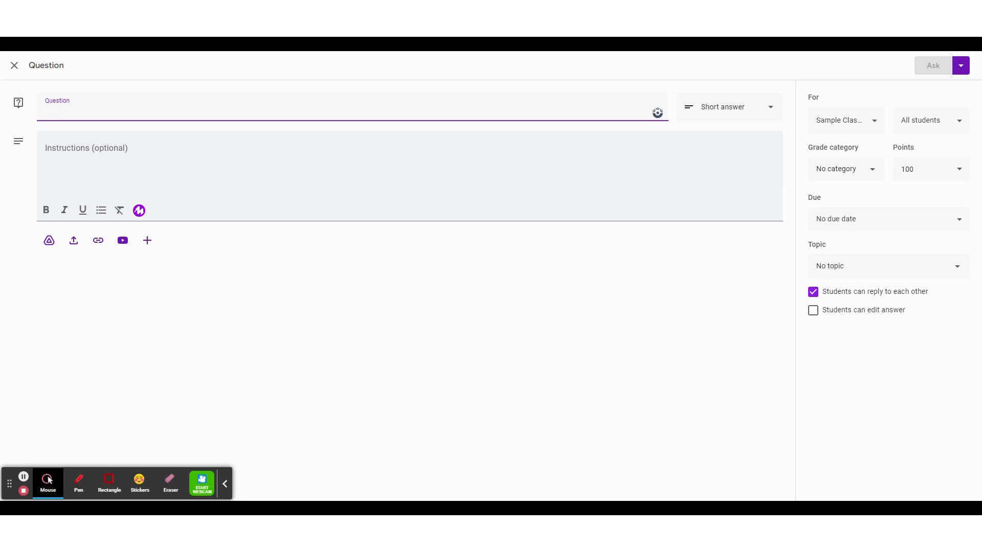
text(Pleas)
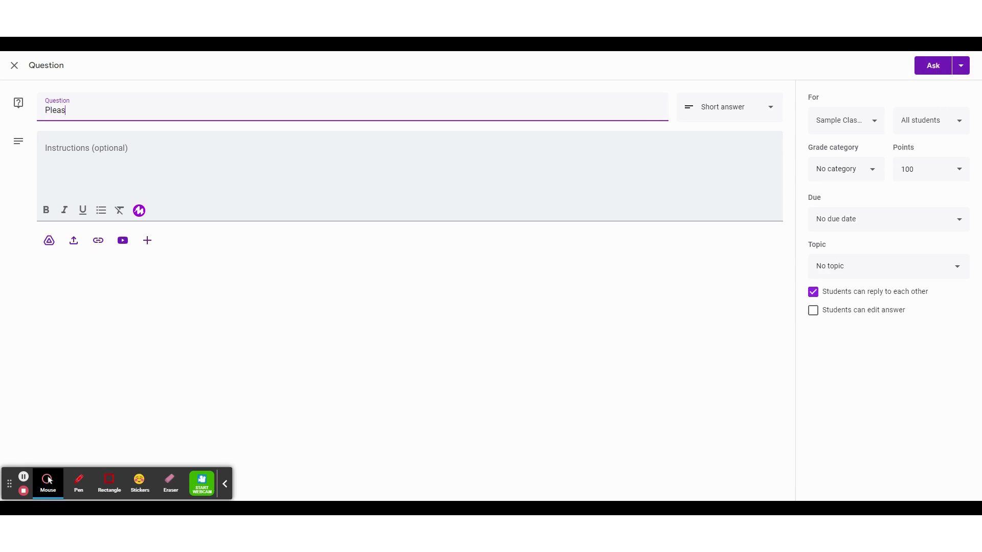
key(ctrl+BackSpace)
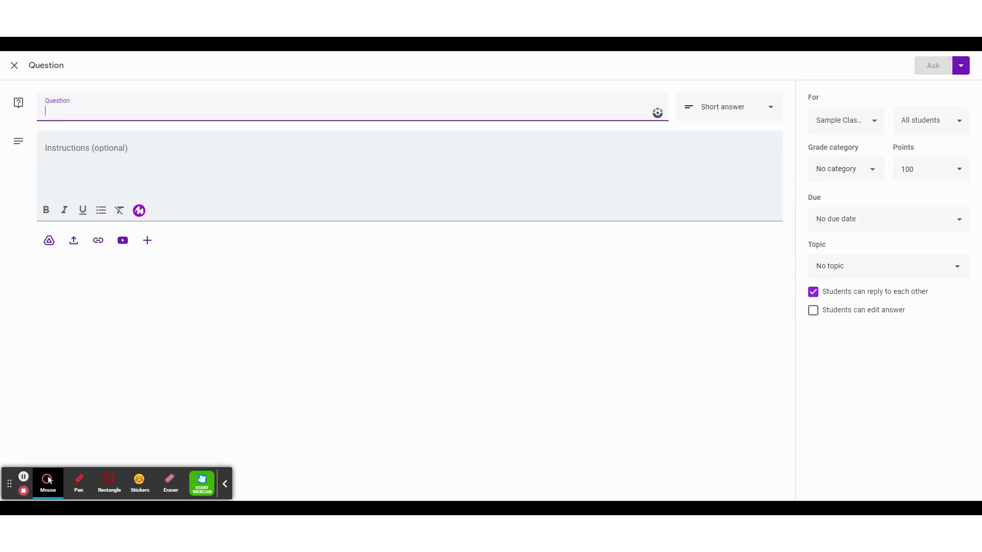
text(Summarize Chapter 6 of )
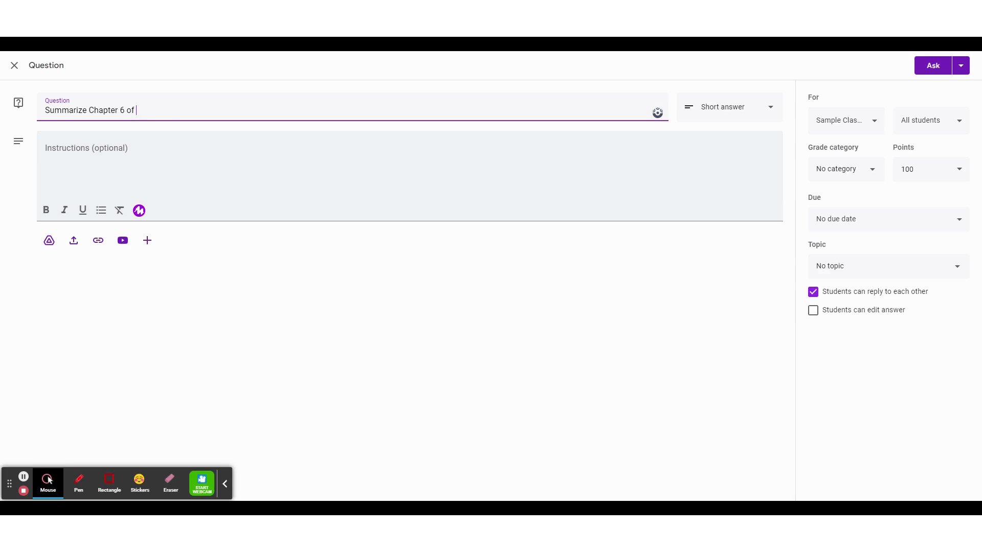
text(the Book)
Step: Add the instructions "Please answer this G.C. Question with your summary of the chapter. There is a dialogue box to type your answer in."
click(84, 153)
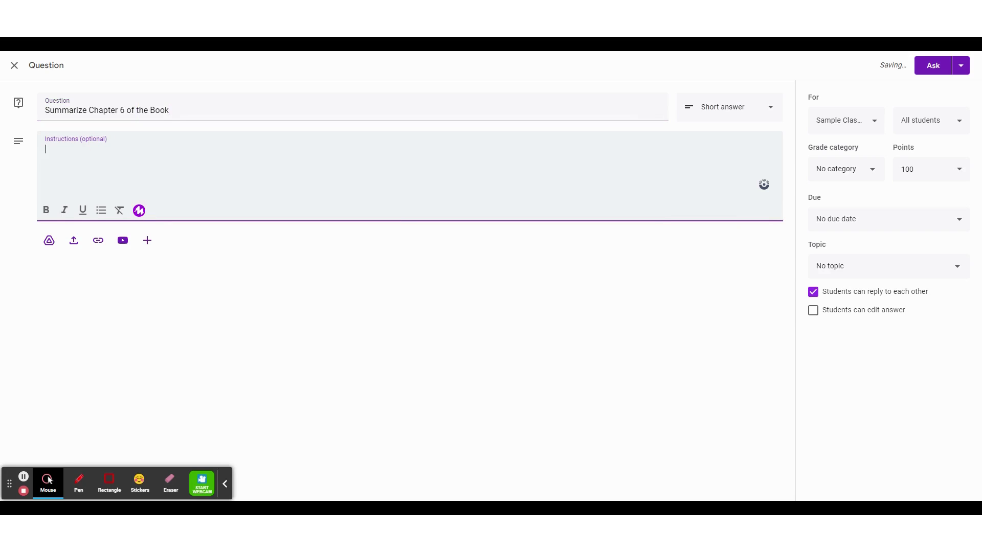
text(Please answer this G)
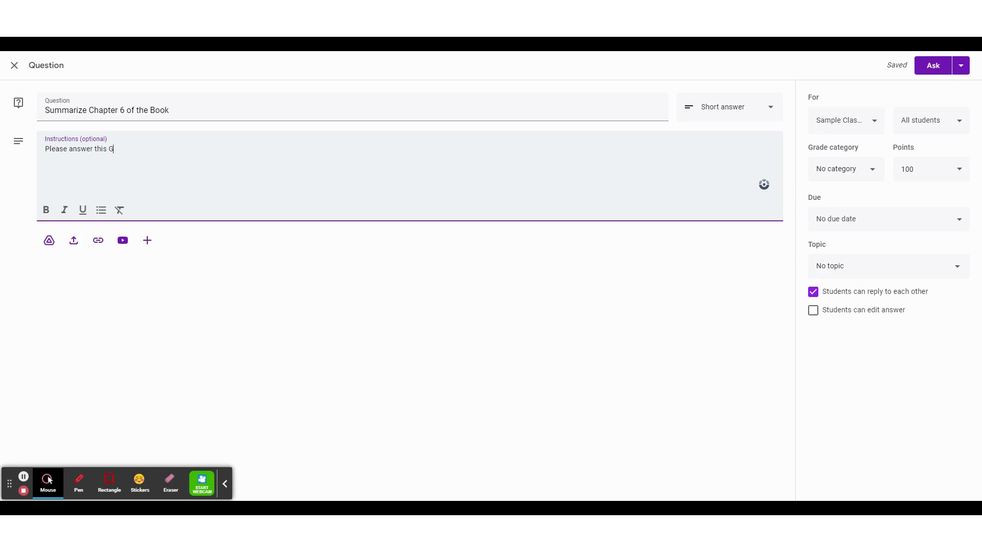
text(.C. Question with your summary of the chapte)
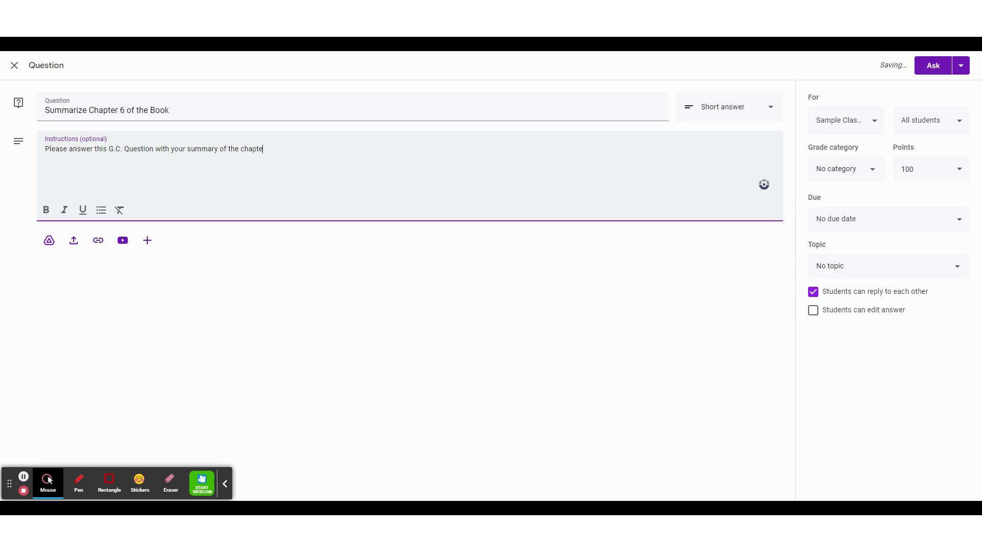
text(r. There is a dialogue box to type your answe)
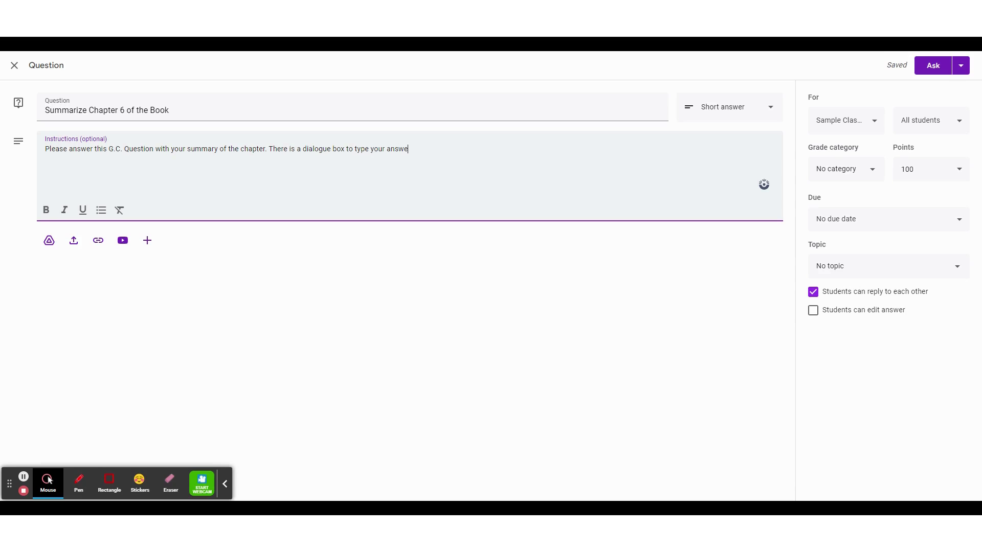
text(r in.)
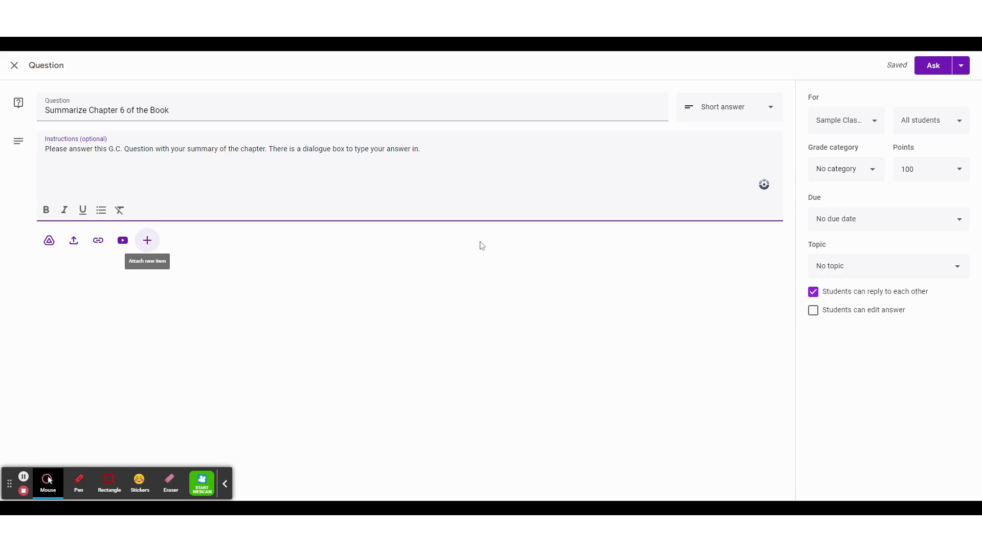
Step: Set the question's grade category to Homework and its due date to May 31
click(864, 172)
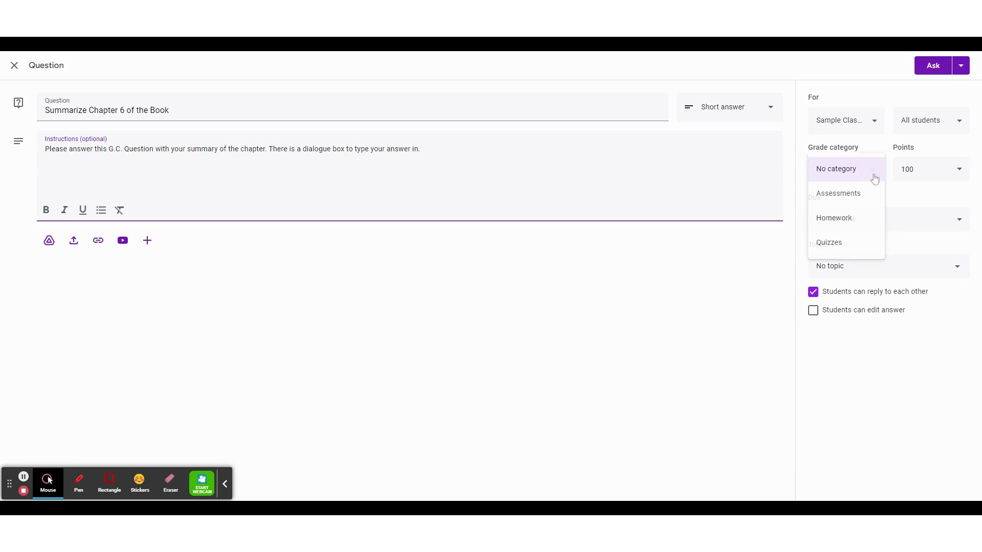
click(842, 223)
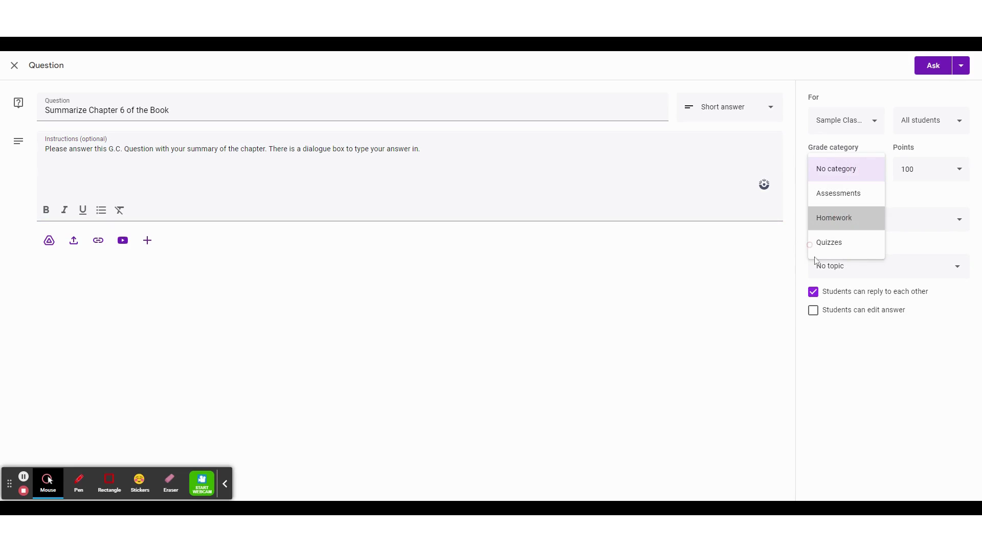
click(923, 220)
click(883, 259)
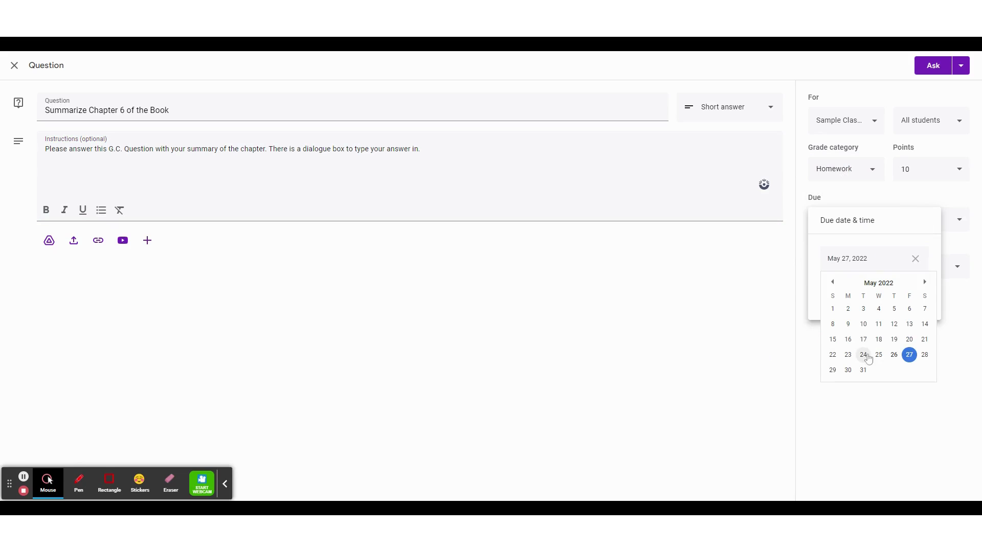
click(863, 354)
click(881, 269)
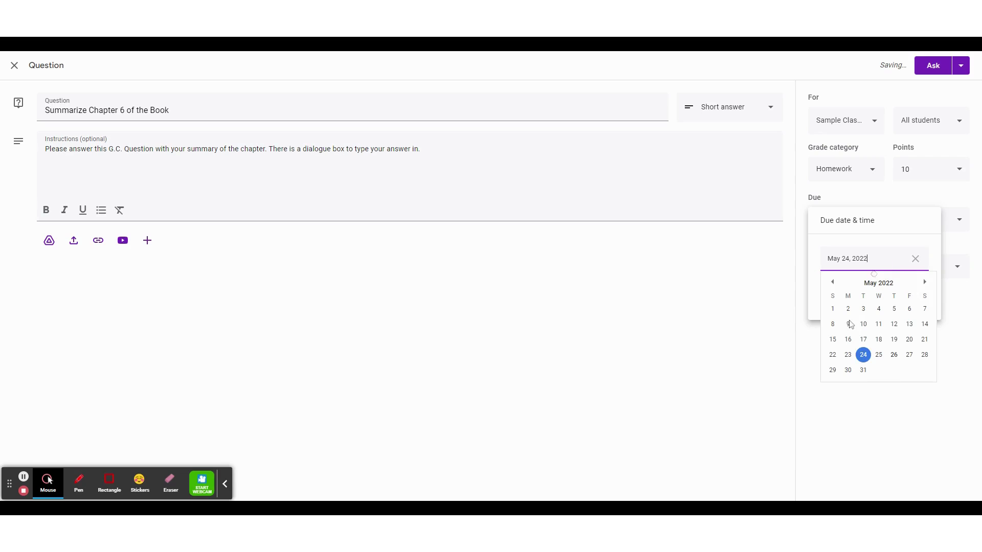
click(860, 368)
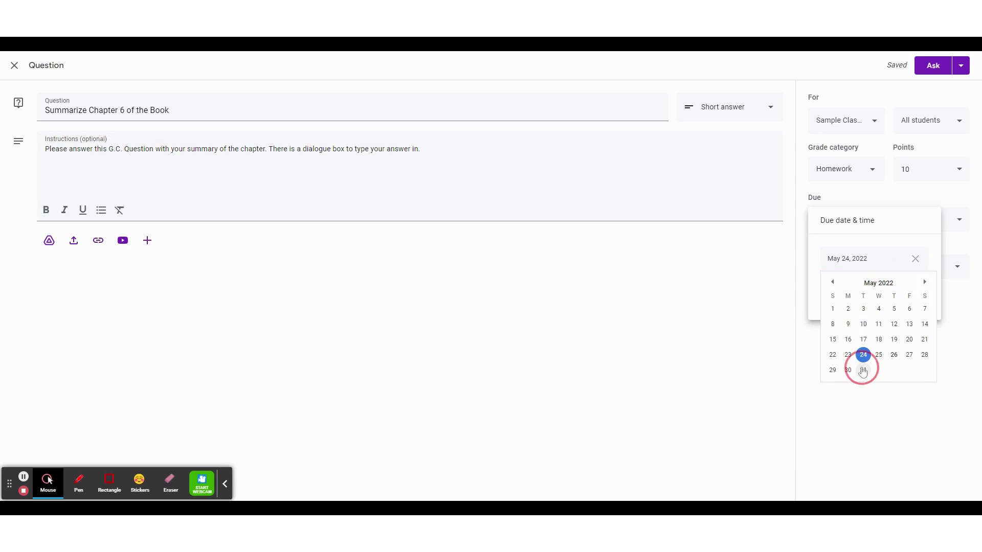
click(714, 372)
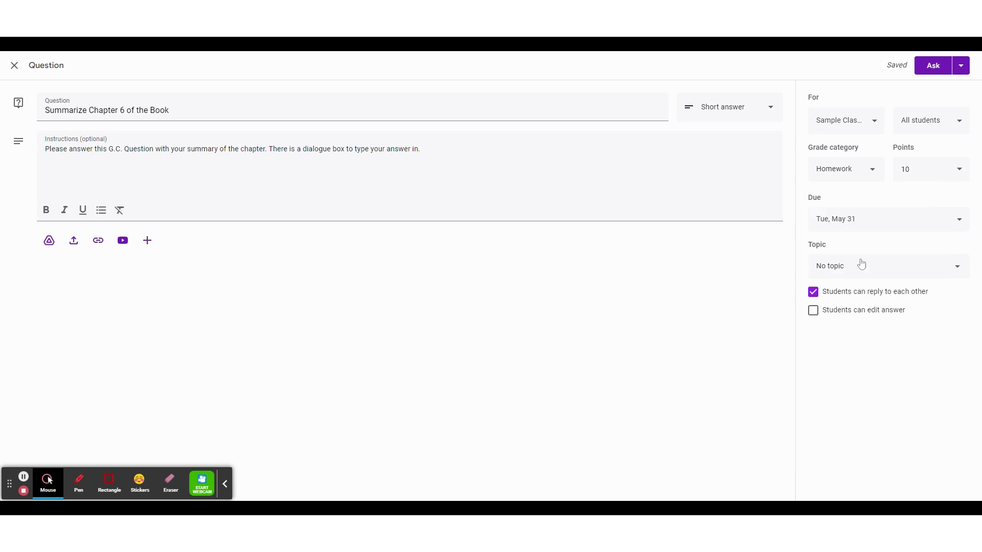
Step: File the question under the Unit 1 topic, allow students to edit their answers, and turn off replies to each other
click(864, 266)
click(842, 354)
click(812, 313)
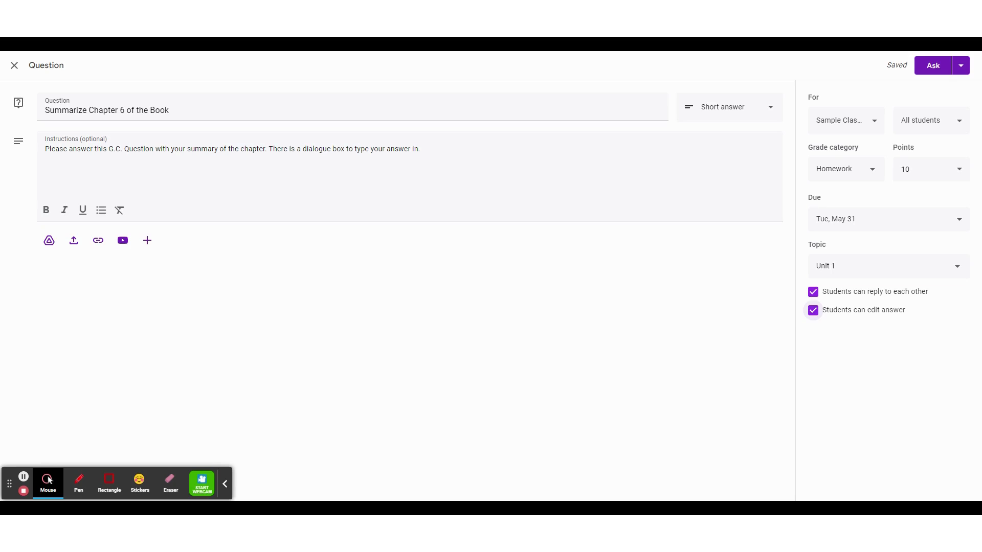
click(813, 293)
Step: Post the question to the class and check its details in the Unit 1 list
click(932, 66)
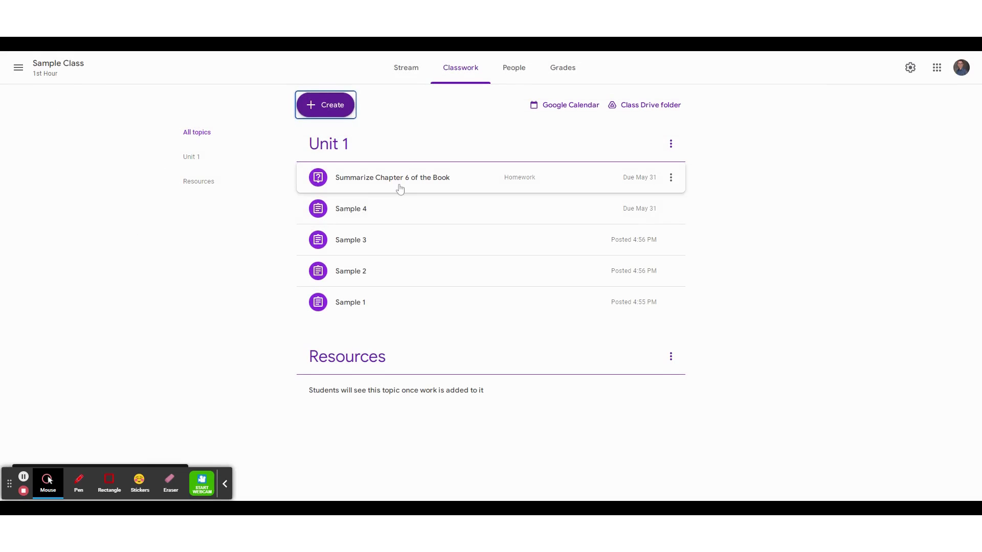
click(400, 189)
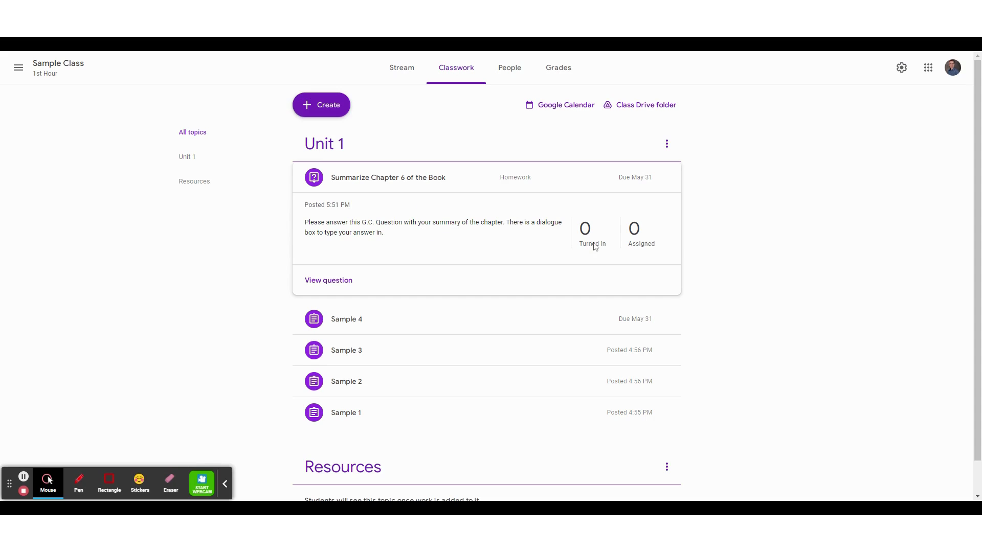
click(403, 181)
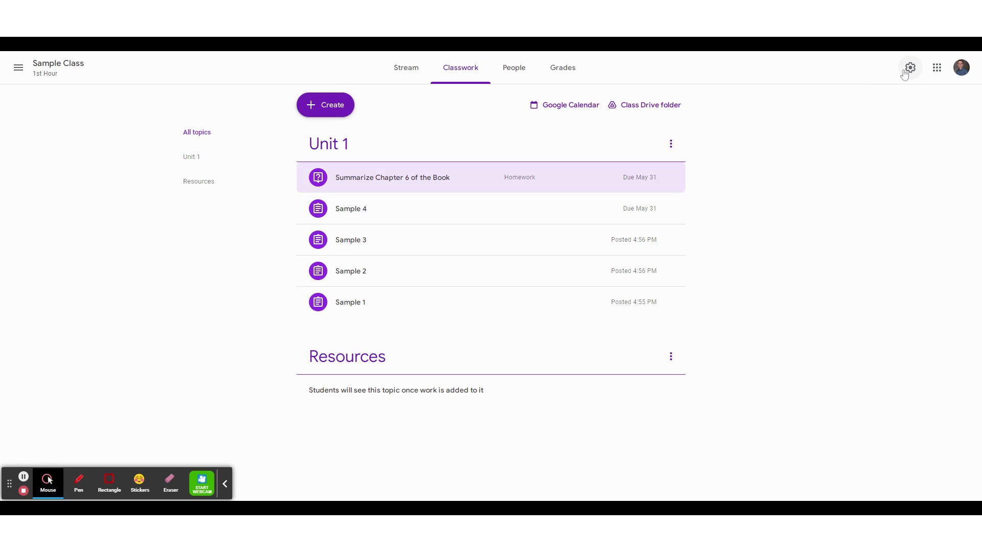
Step: Create a material post titled "Syllabus" with the description "Attached is the syllabus"
click(332, 105)
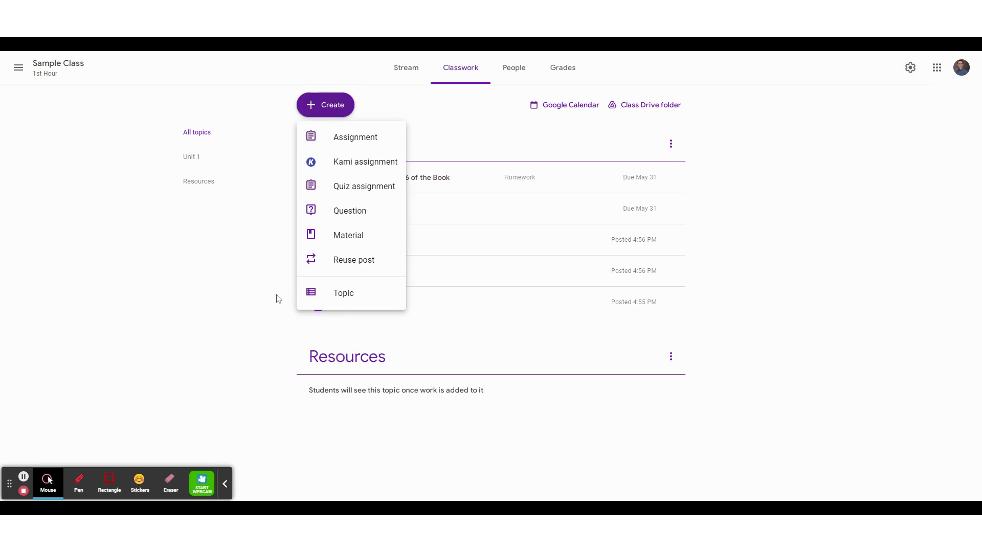
click(374, 244)
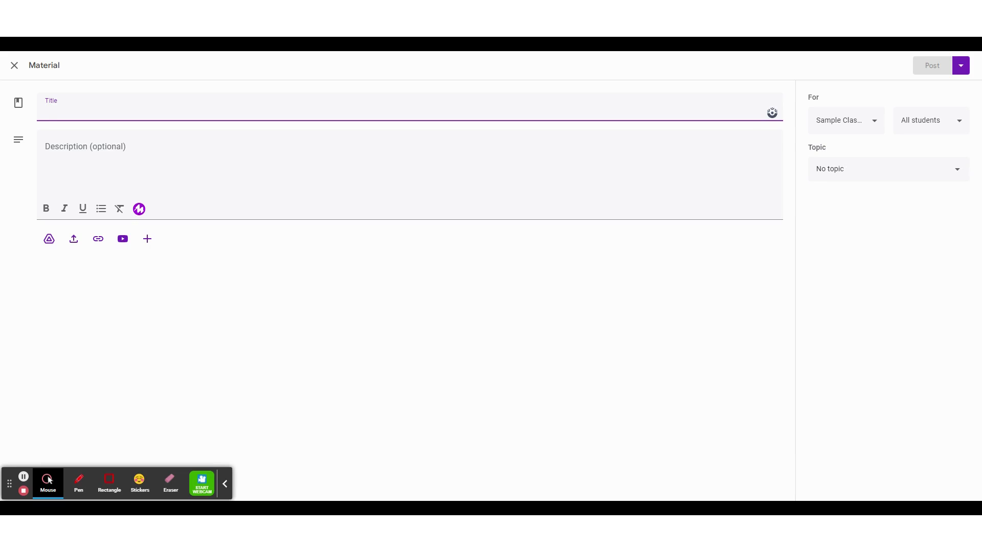
text(Sylla)
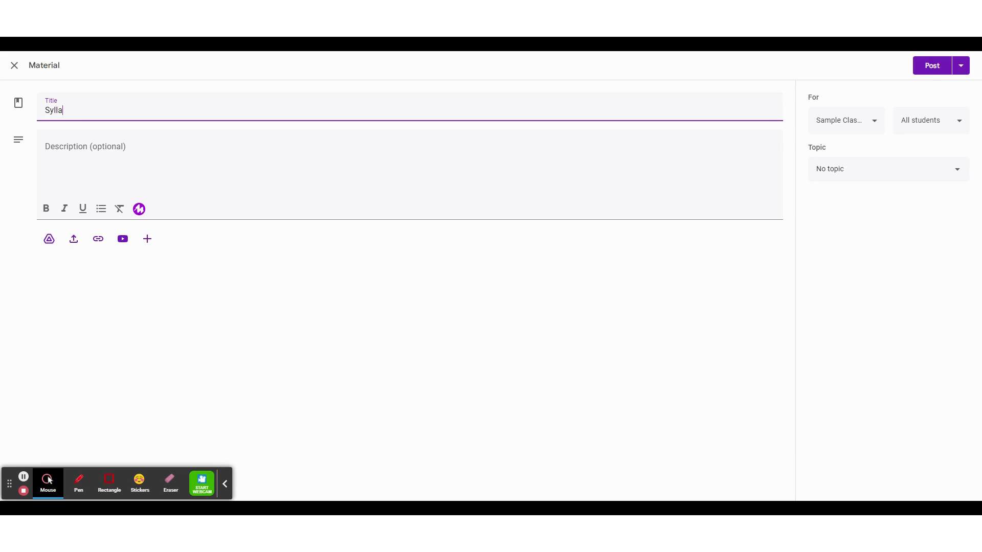
text(bus)
click(116, 153)
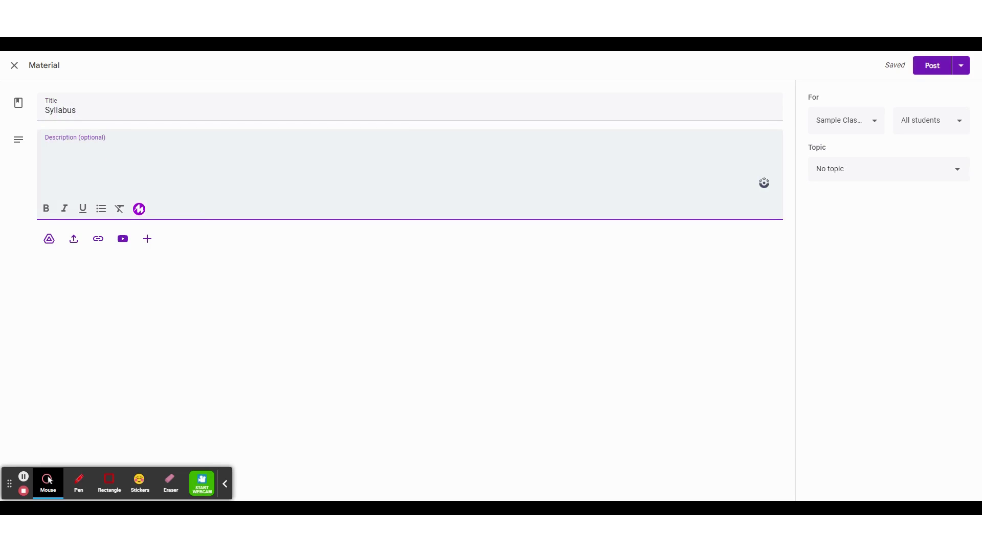
text(attach)
key(BackSpace)
text(Attached is the syllabus)
Step: Attach the "Google Classroom - The Basics" document from Google Drive to the Syllabus material
click(47, 240)
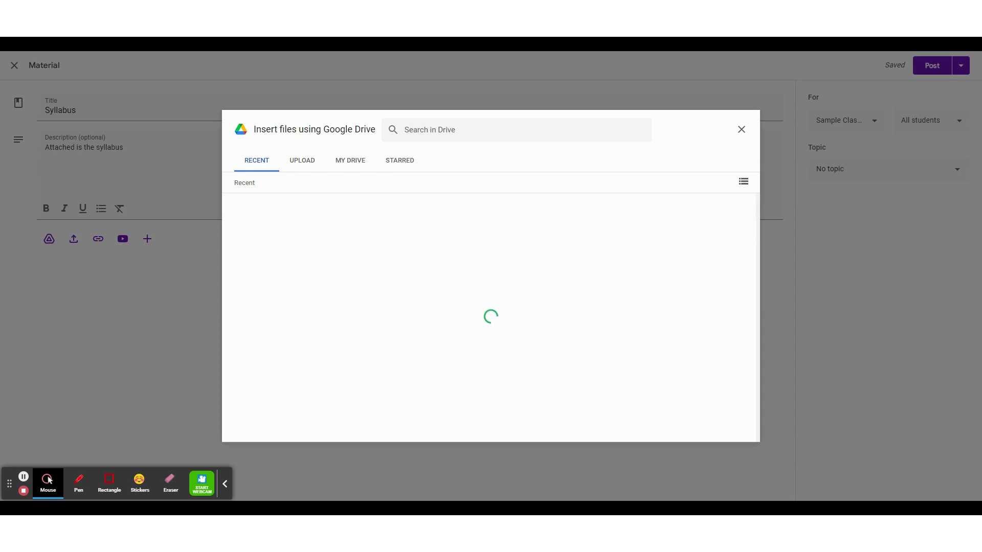
click(381, 296)
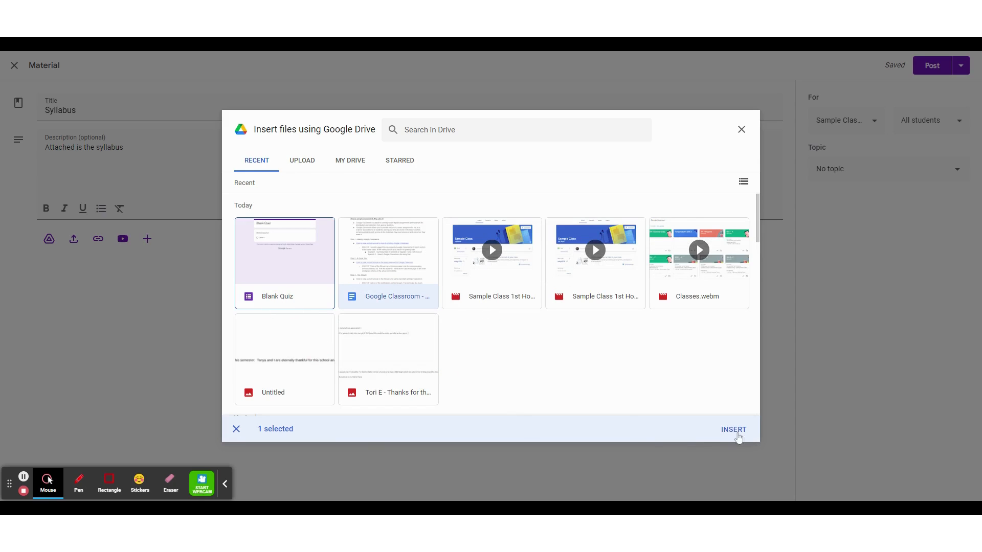
click(735, 430)
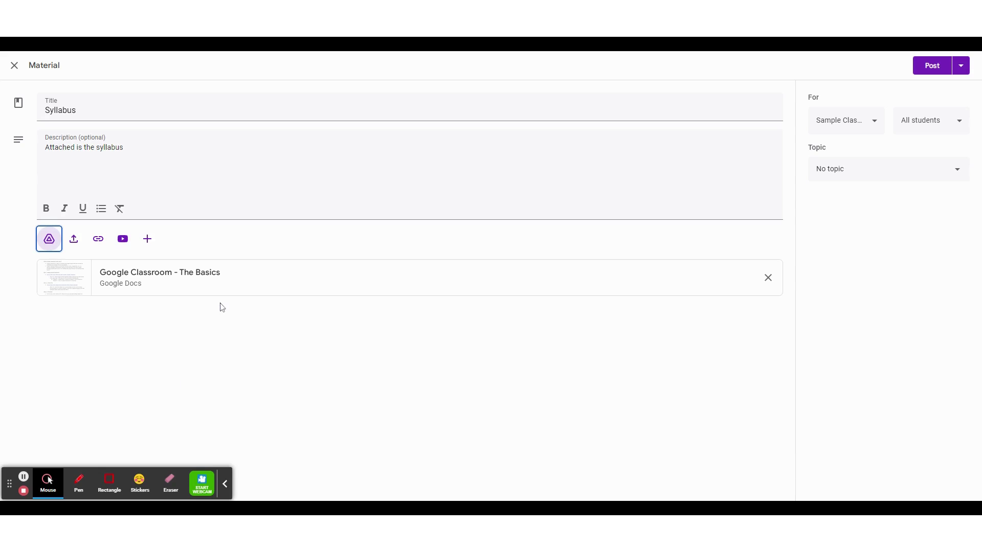
Step: Post the Syllabus material under the Resources topic and look over its posted entry
click(910, 174)
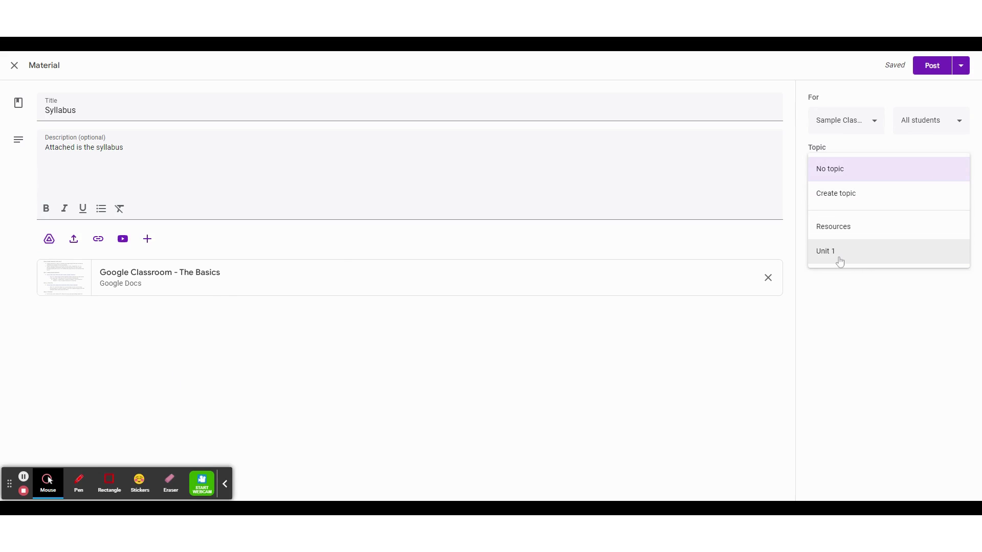
click(821, 252)
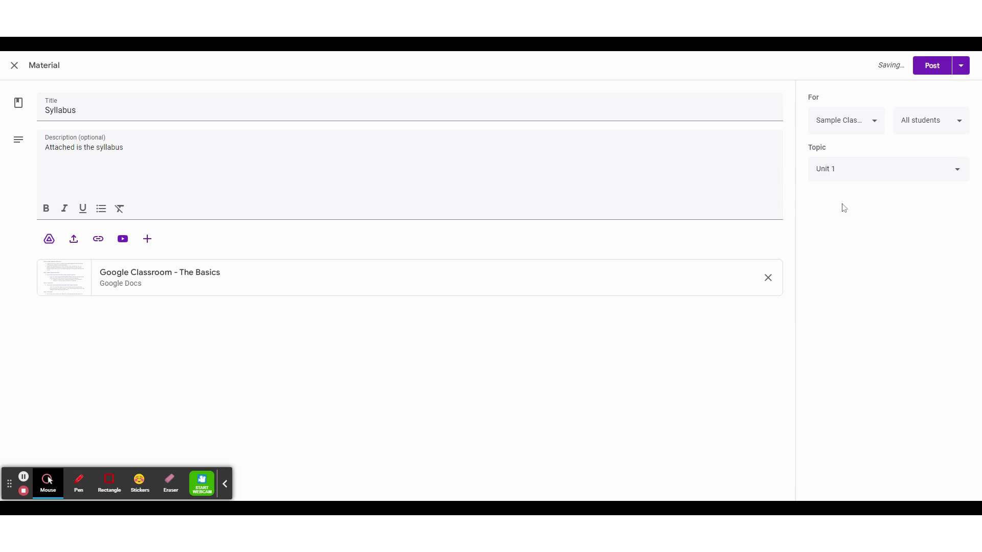
click(874, 176)
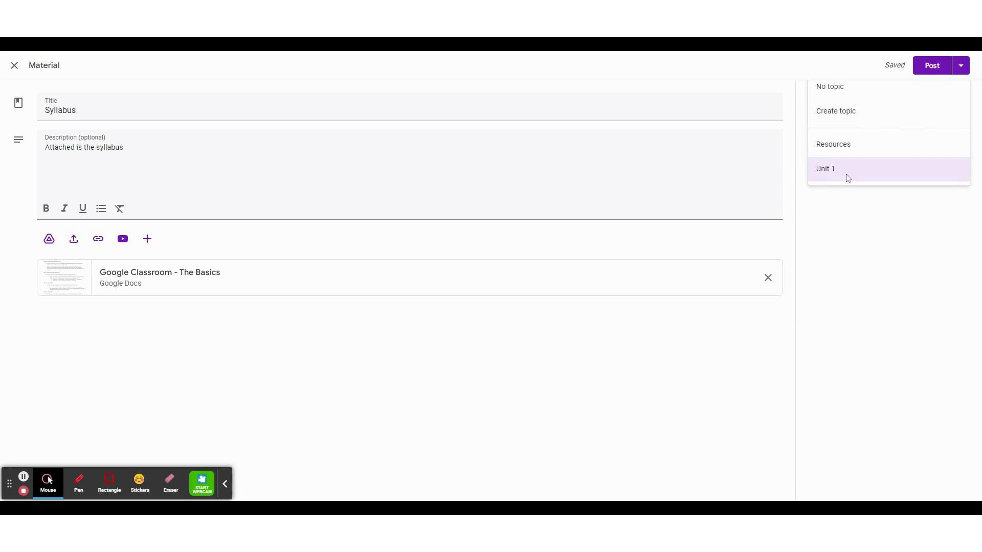
click(843, 146)
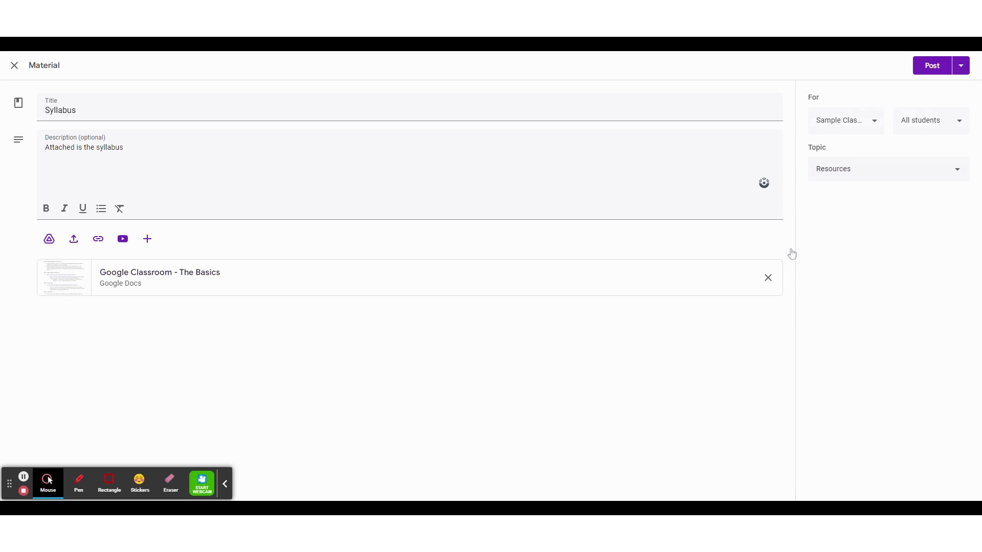
click(935, 73)
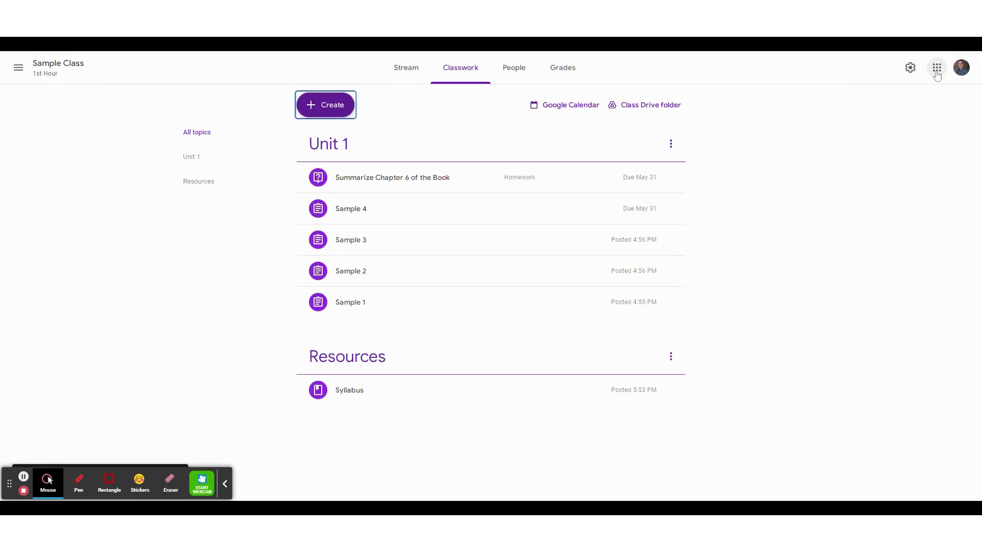
click(354, 404)
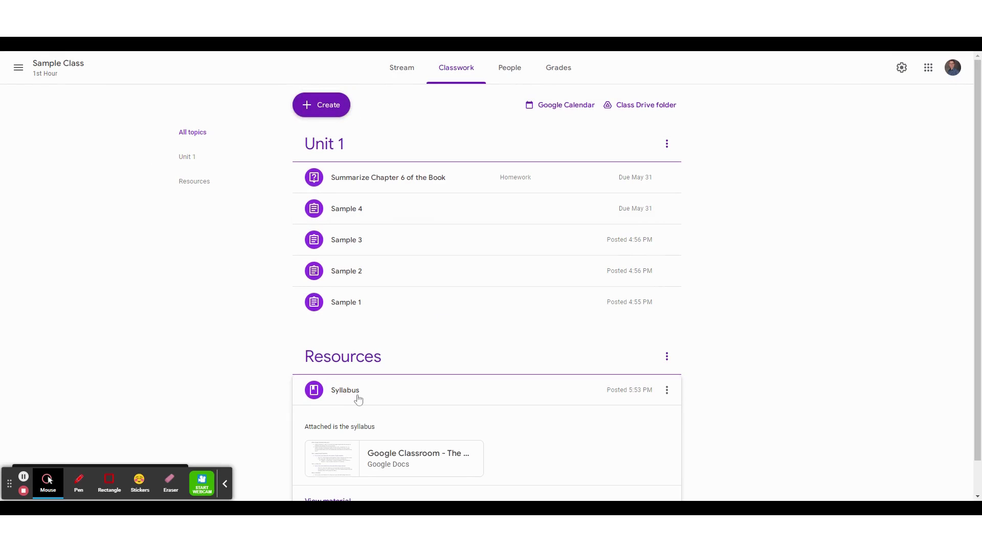
click(357, 399)
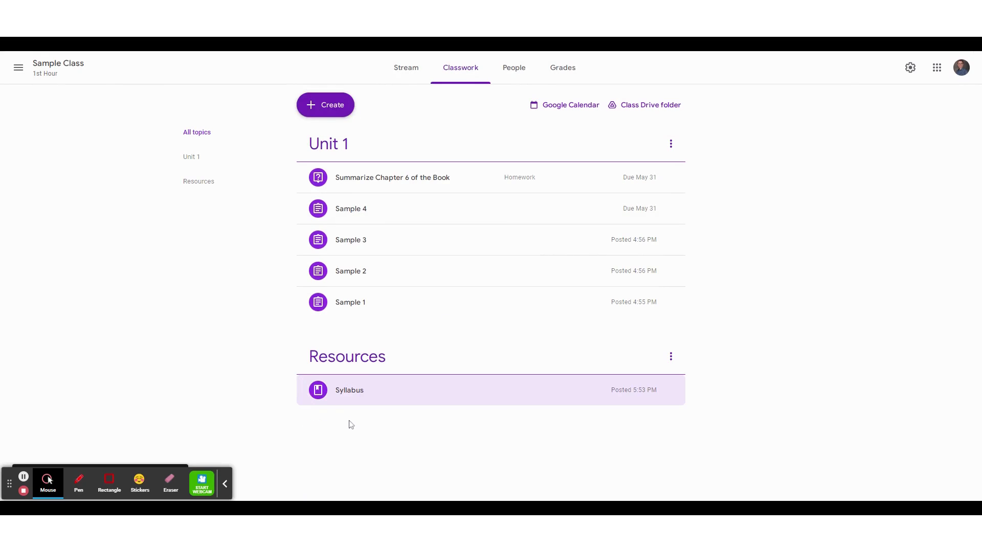
Step: Create another material post titled "Notes on Lesson 1"
click(333, 116)
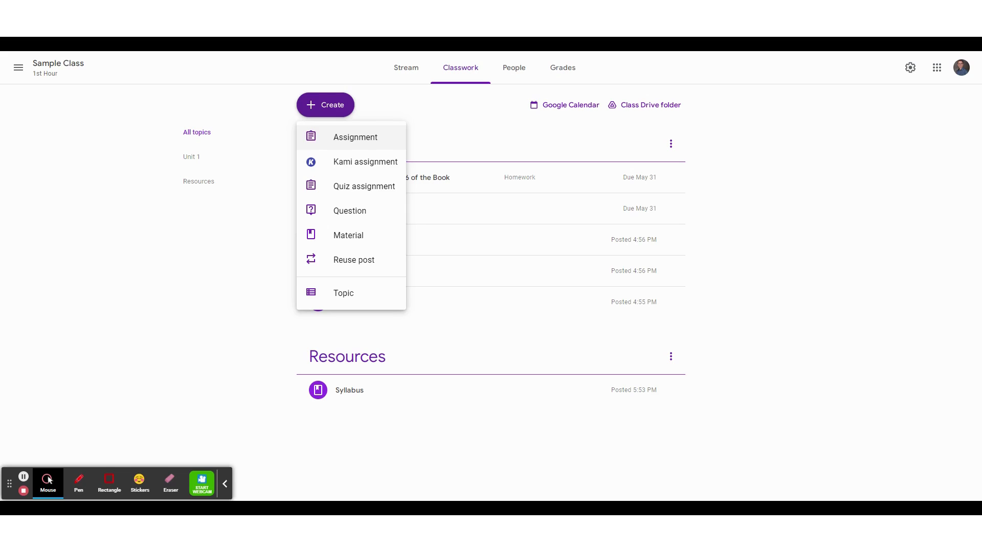
click(355, 236)
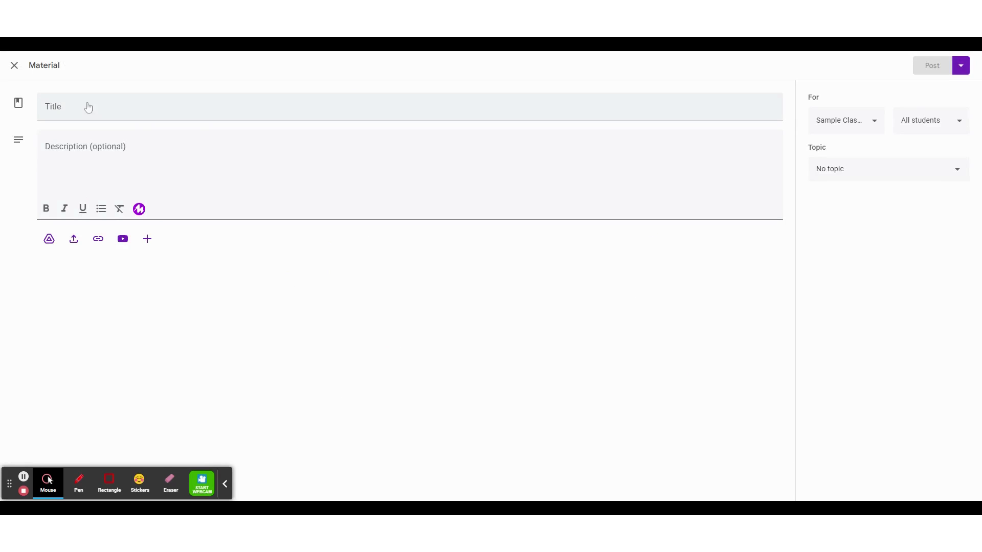
click(81, 109)
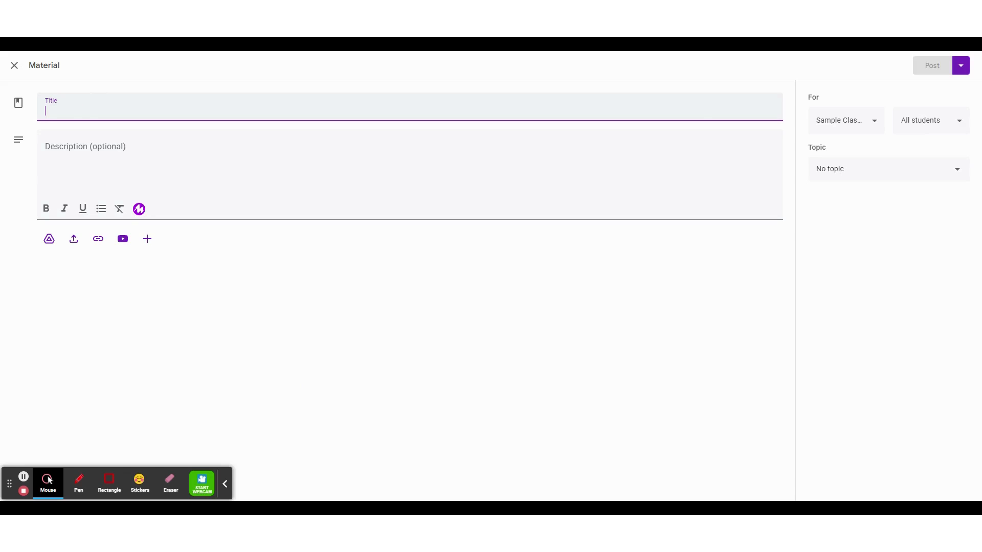
text(Notes on L)
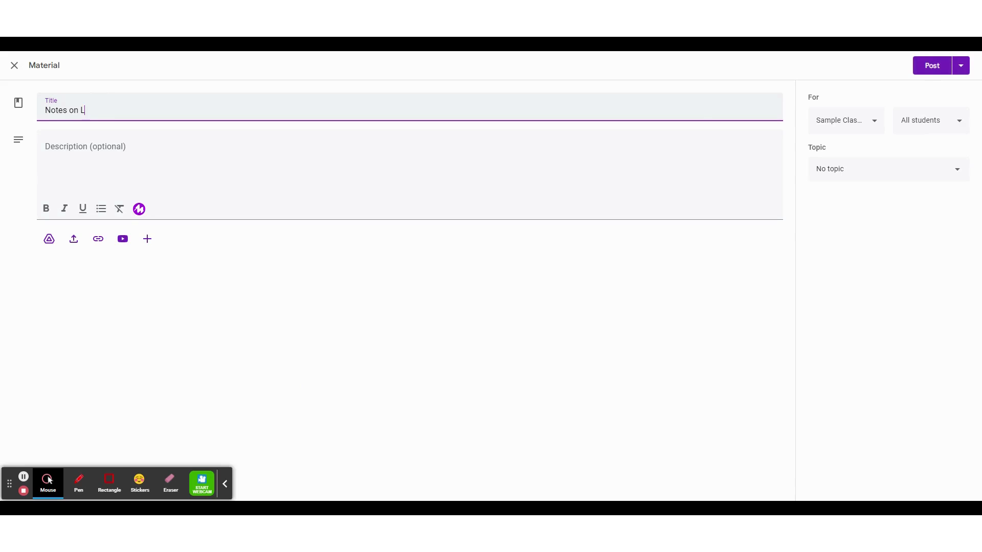
text(esson 1)
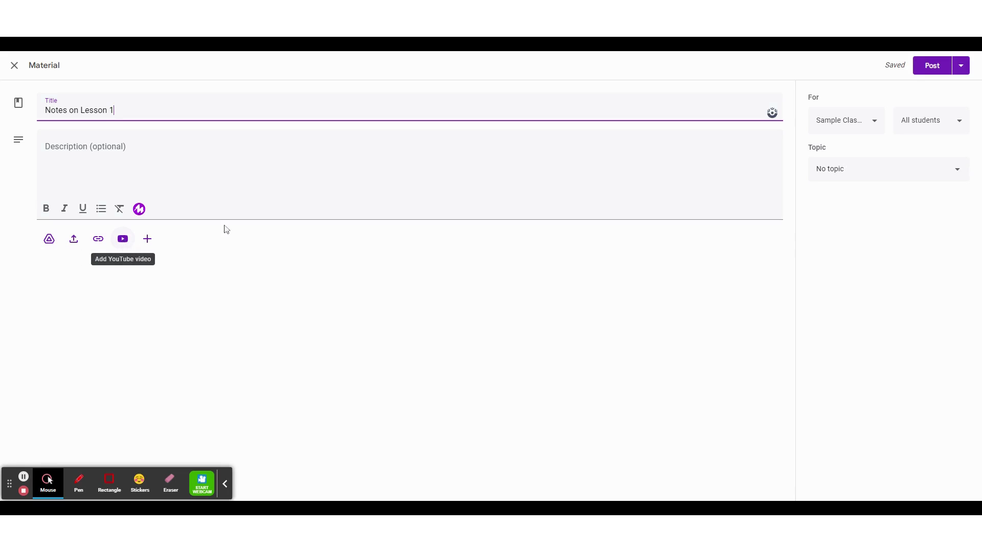
Step: Post the Notes on Lesson 1 material under the Unit 1 topic and look over its posted entry
click(902, 169)
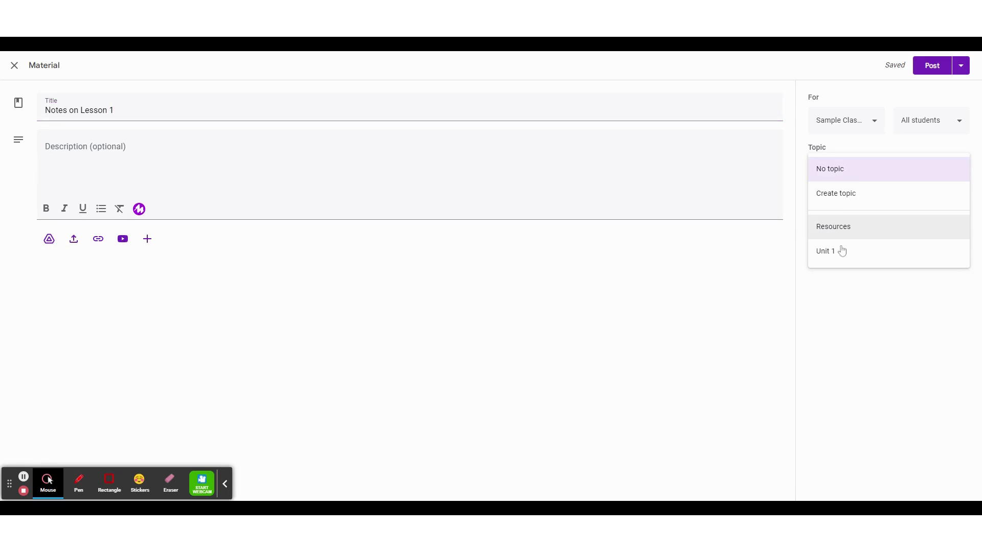
click(831, 250)
click(930, 70)
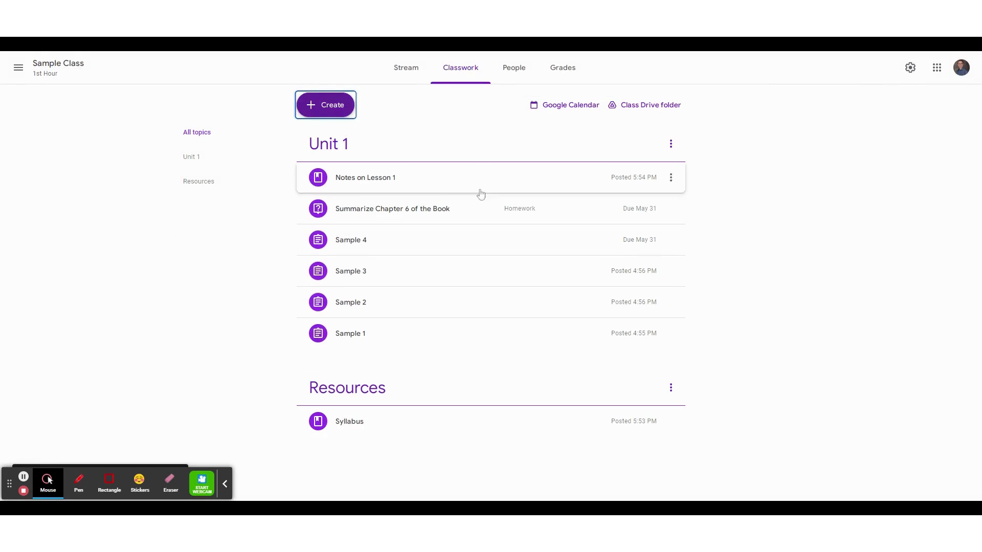
click(368, 178)
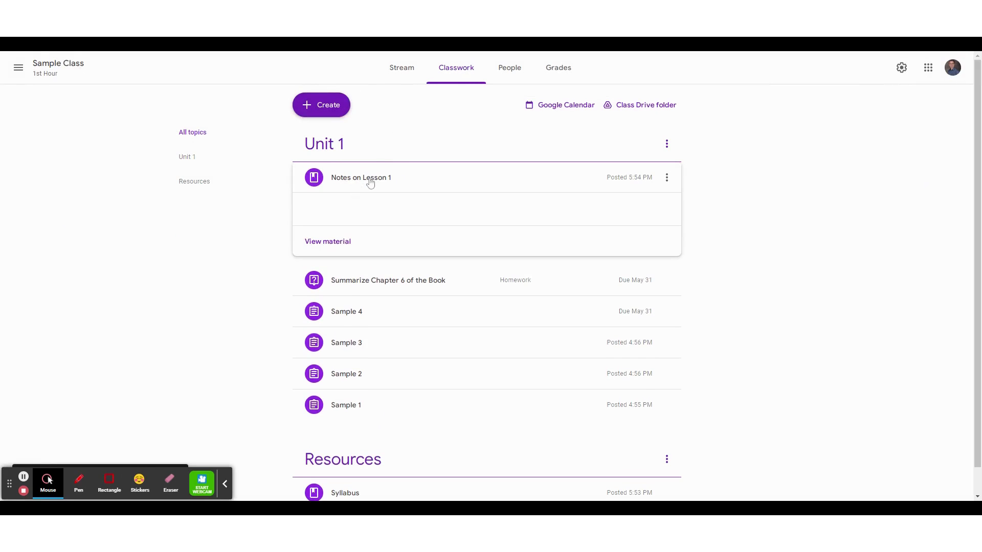
click(368, 184)
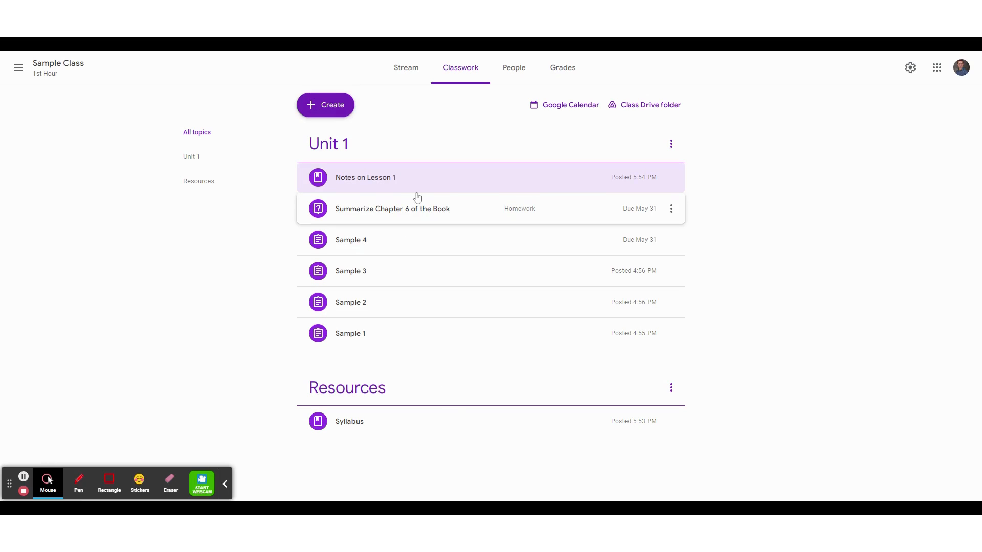
Step: Start reusing an existing post and choose the SPA I - A (1st Hour) class as its source
click(338, 108)
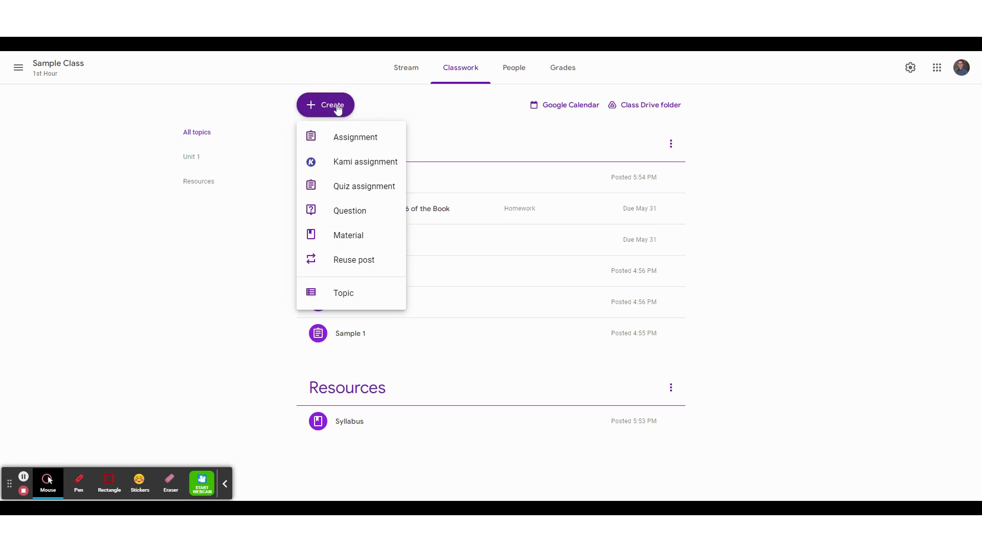
click(362, 265)
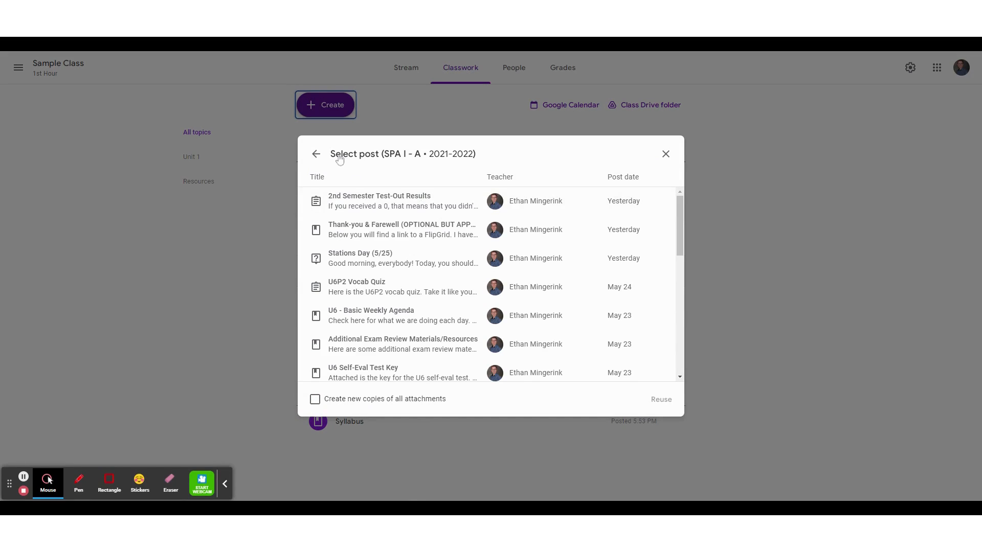
click(317, 155)
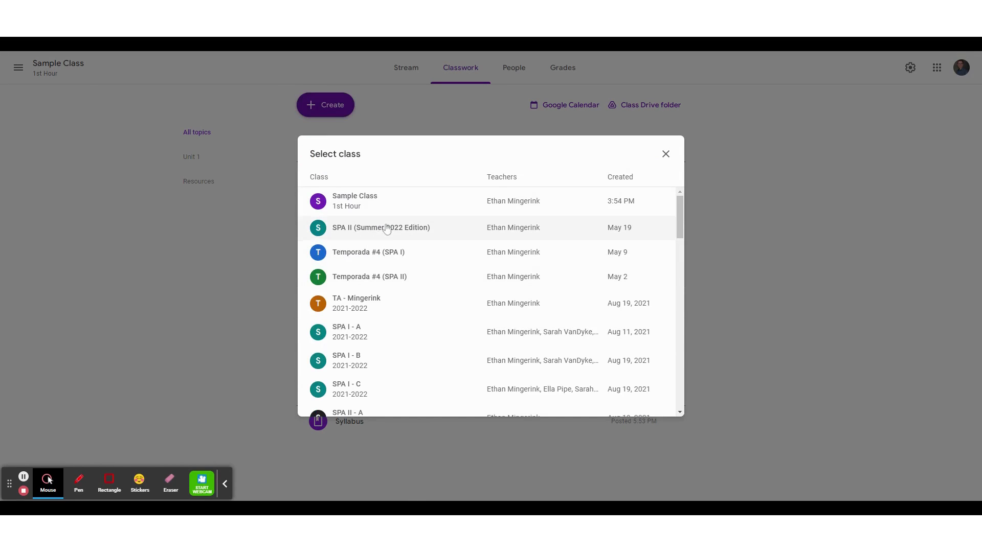
scroll(365, 327, down, 10)
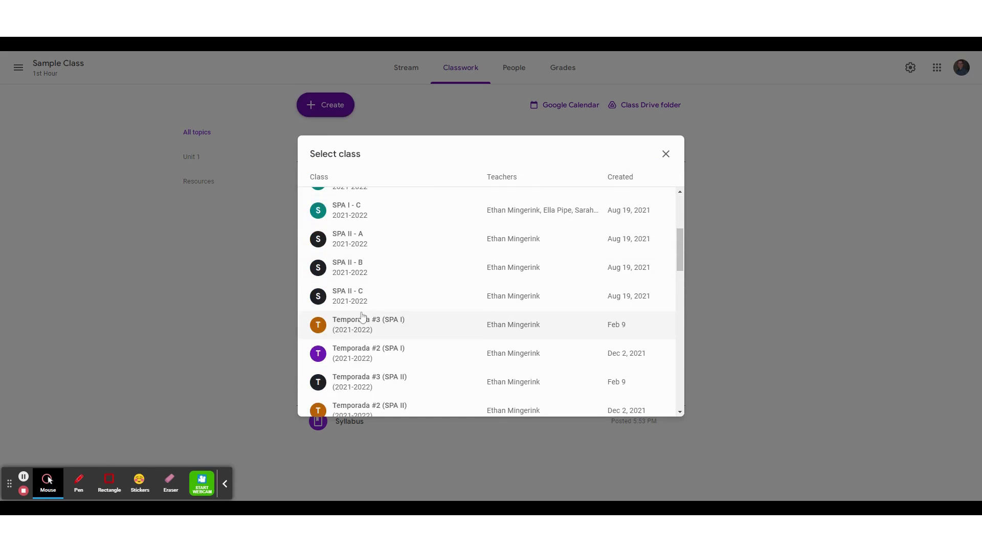
scroll(365, 314, down, 5)
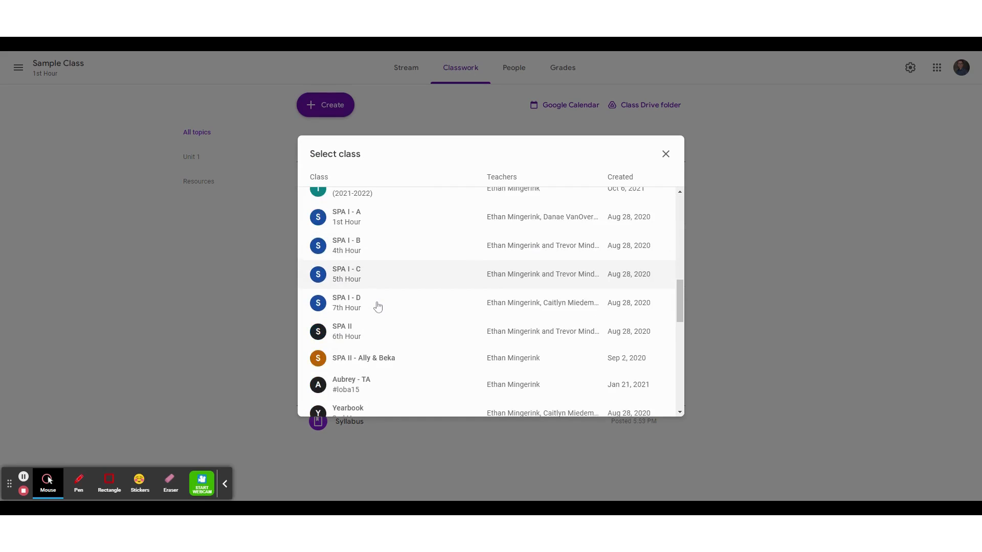
scroll(377, 307, up, 2)
scroll(377, 306, up, 3)
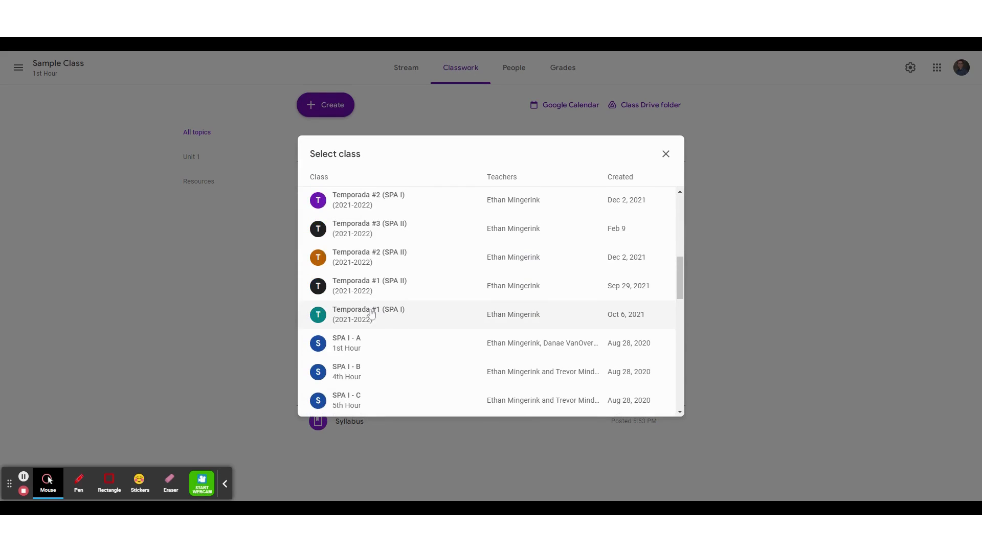
scroll(348, 278, down, 1)
click(345, 293)
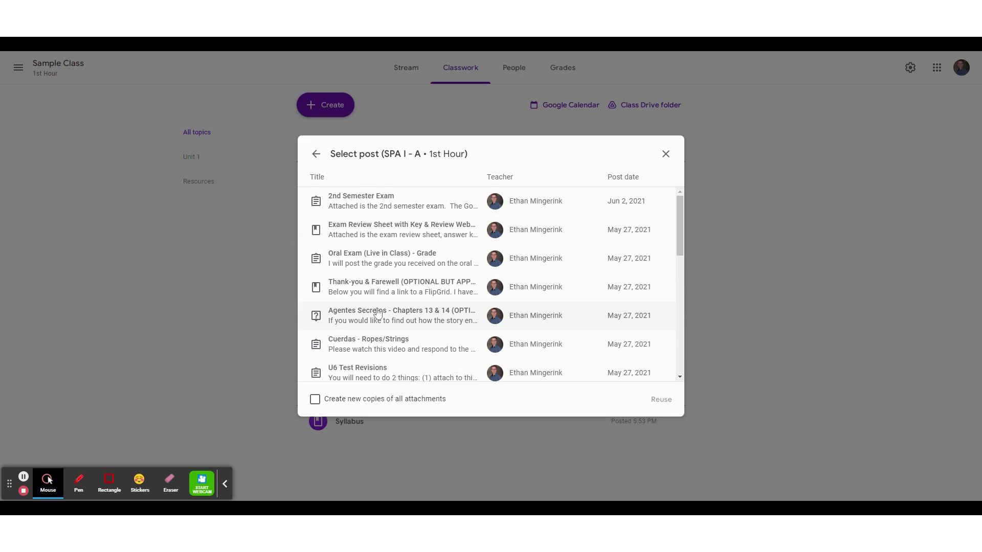
Step: Select the "2nd Semester Charts - Blank" material from that class and reuse it without new attachment copies
scroll(381, 306, down, 1)
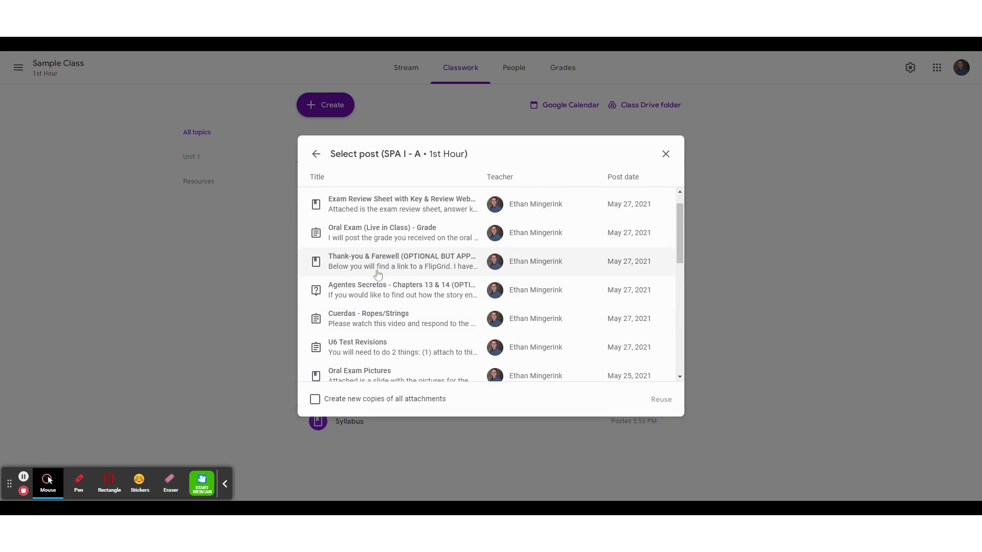
scroll(368, 345, down, 1)
scroll(368, 345, down, 4)
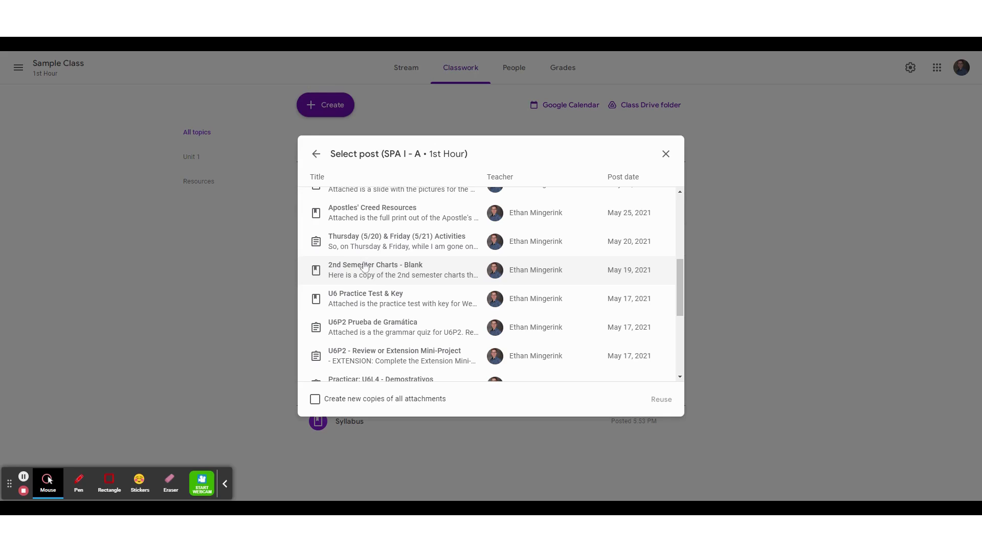
click(371, 276)
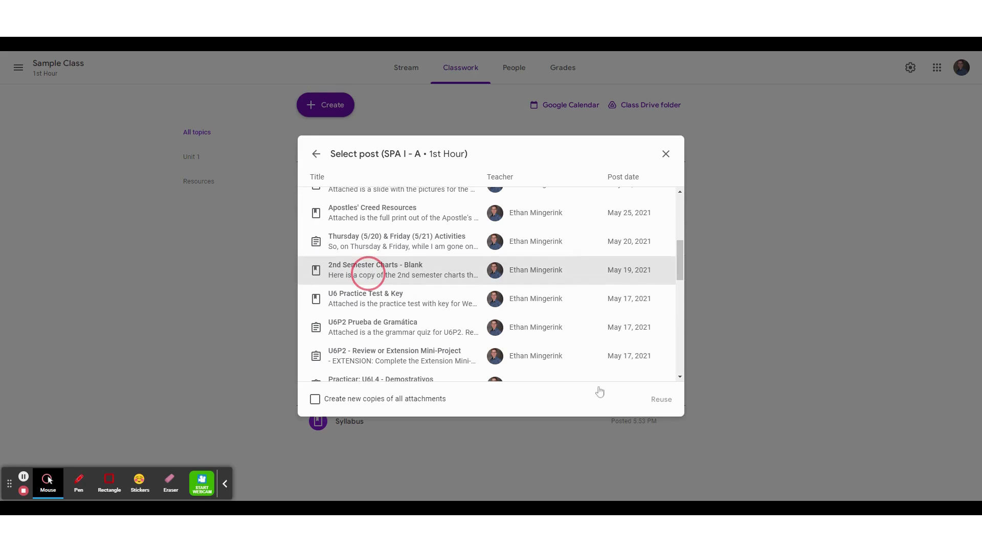
click(659, 401)
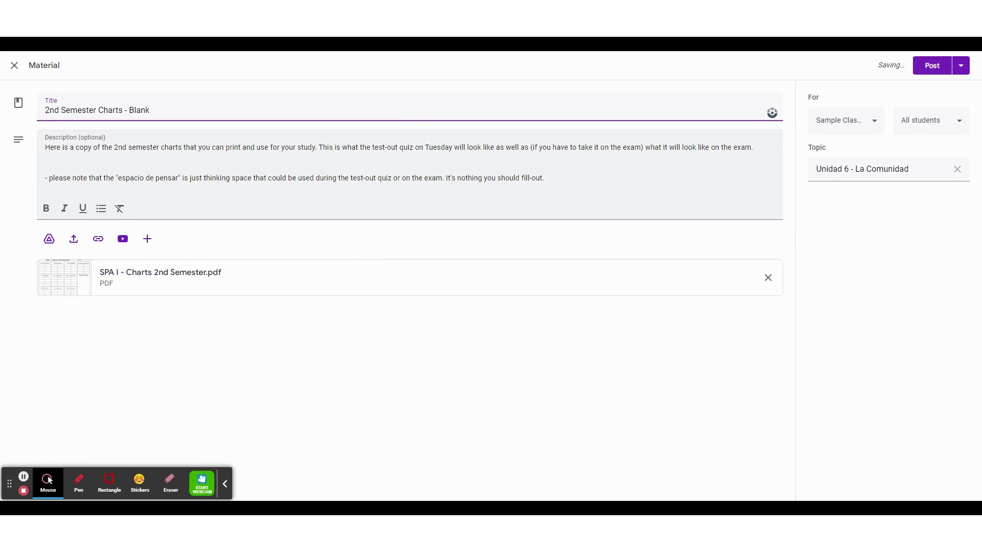
Step: Replace the reused material's topic with a new topic named "2nd Semester Exams" and post it to Sample Class
click(960, 174)
click(847, 171)
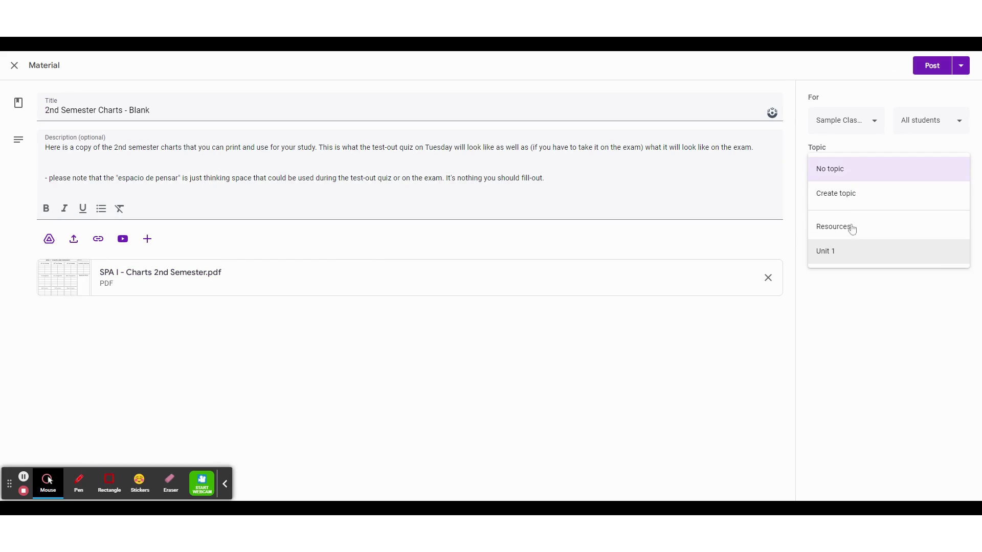
click(852, 235)
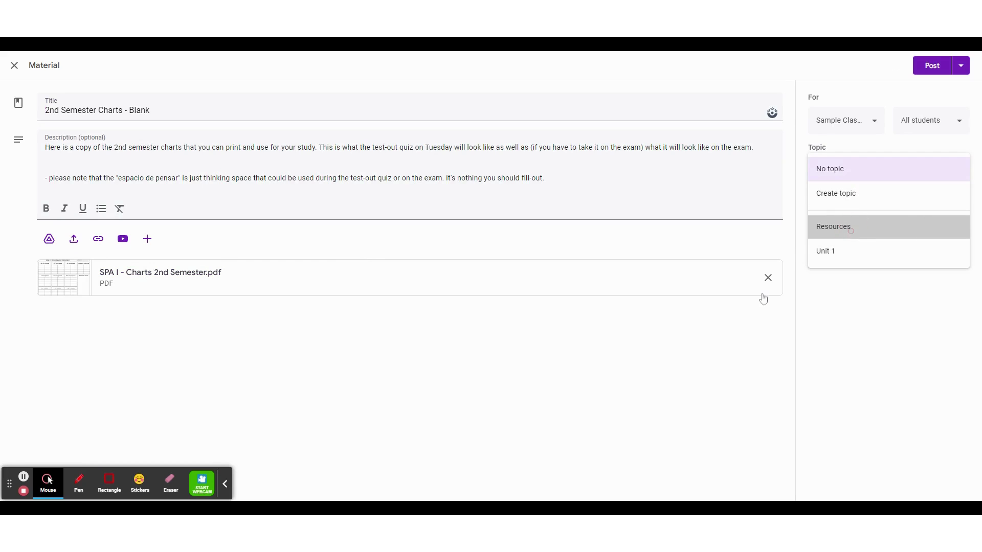
click(940, 176)
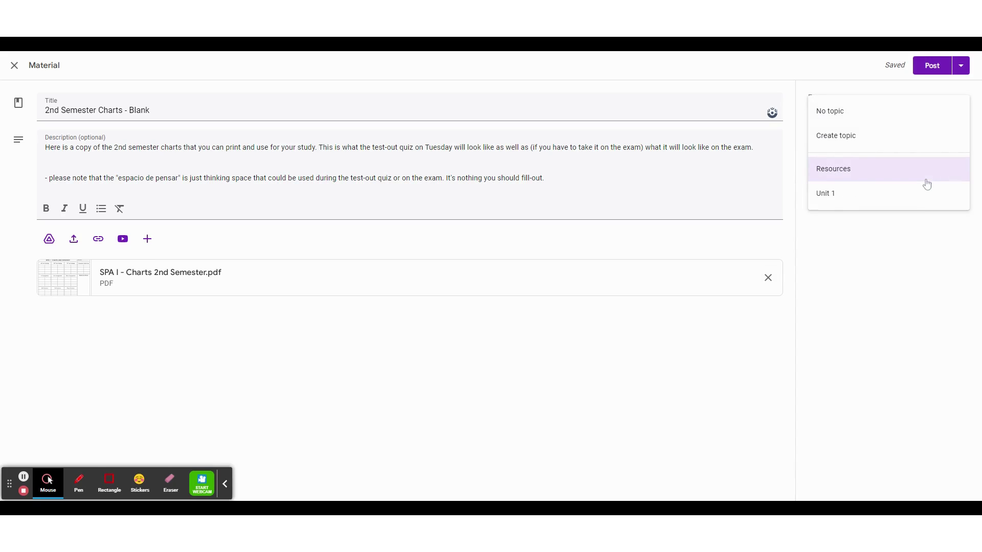
click(856, 137)
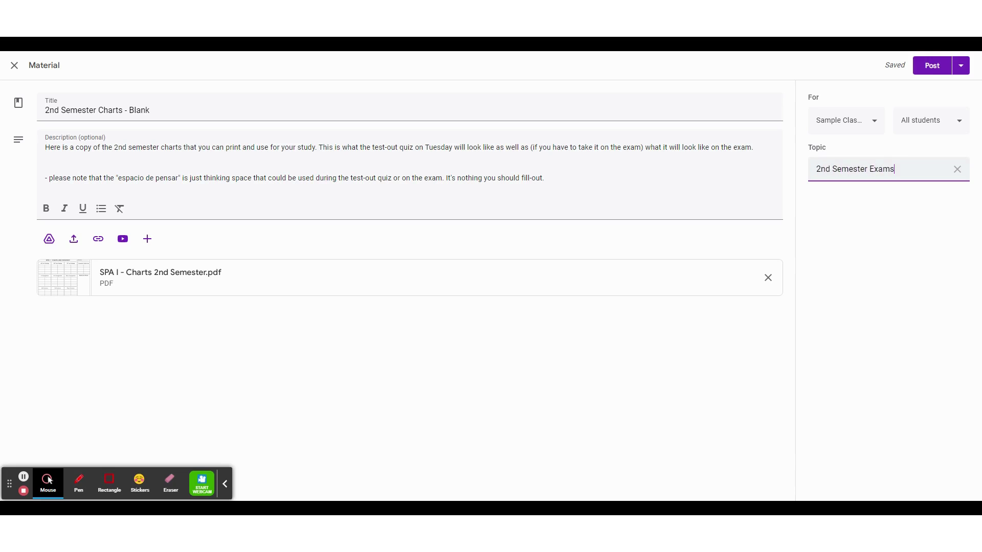
click(937, 75)
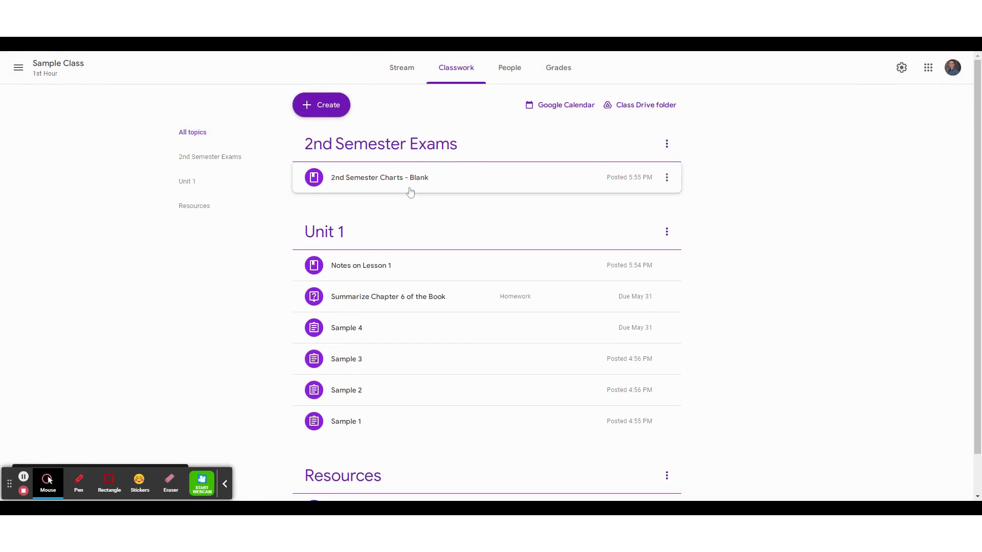
Step: Reuse the "2nd Semester Exam" assignment from the SPA I - A (1st Hour) class
click(328, 105)
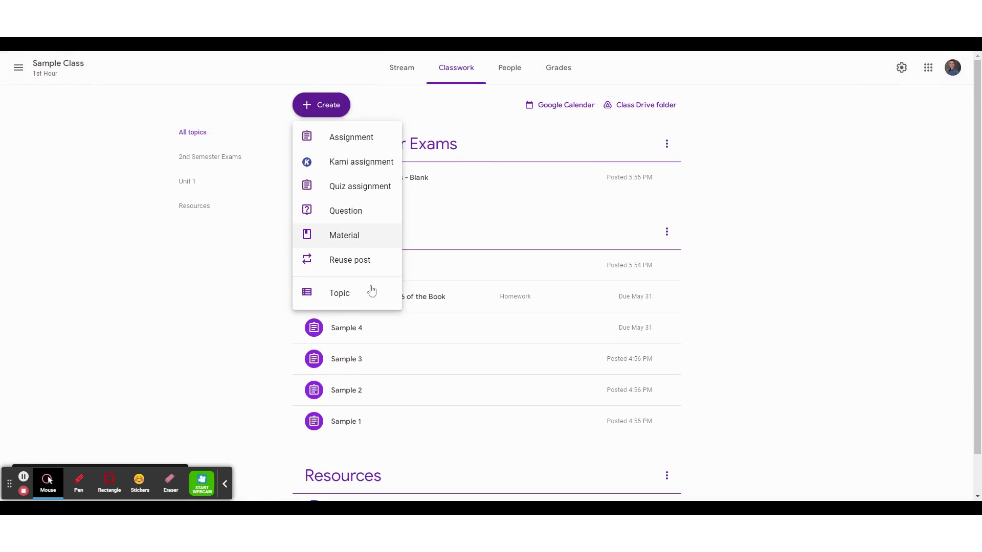
click(358, 264)
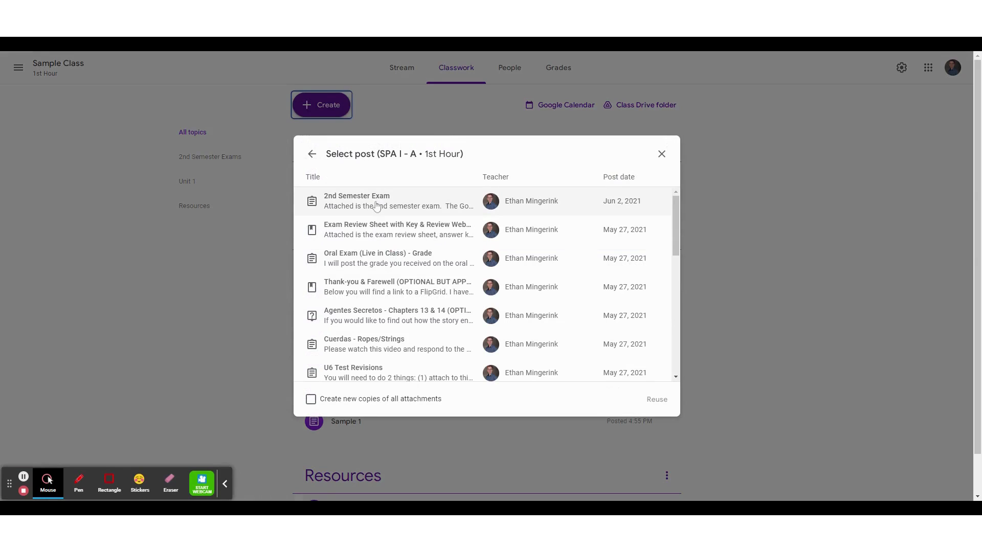
click(376, 205)
click(658, 399)
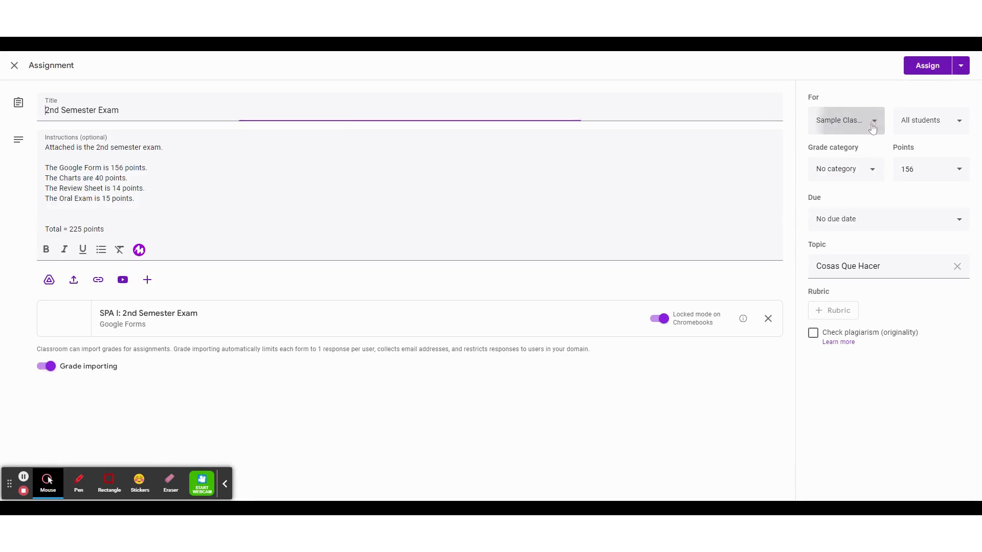
Step: Add the TA and SPA I - A (2021-2022) classes to the exam assignment's recipients and leave it as a draft
click(869, 132)
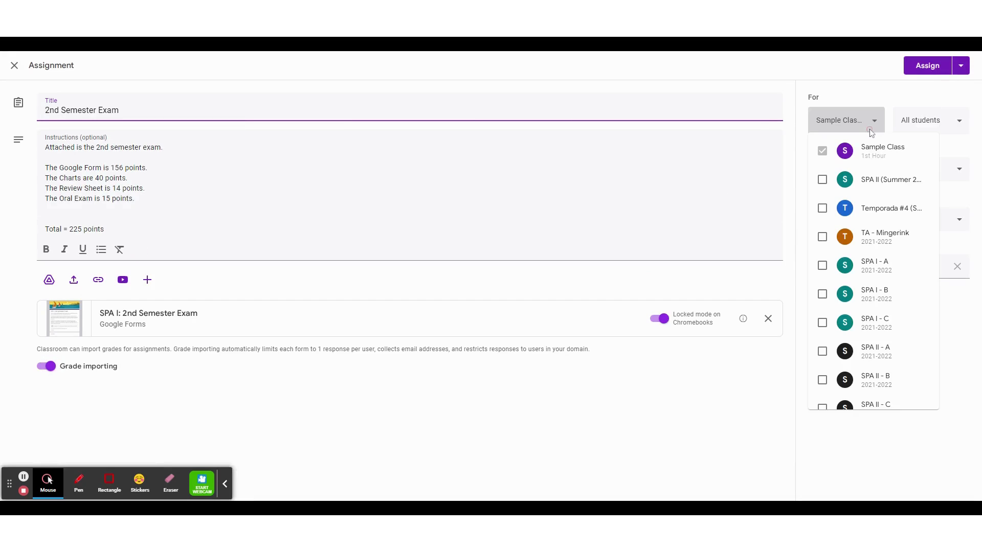
click(822, 239)
click(822, 267)
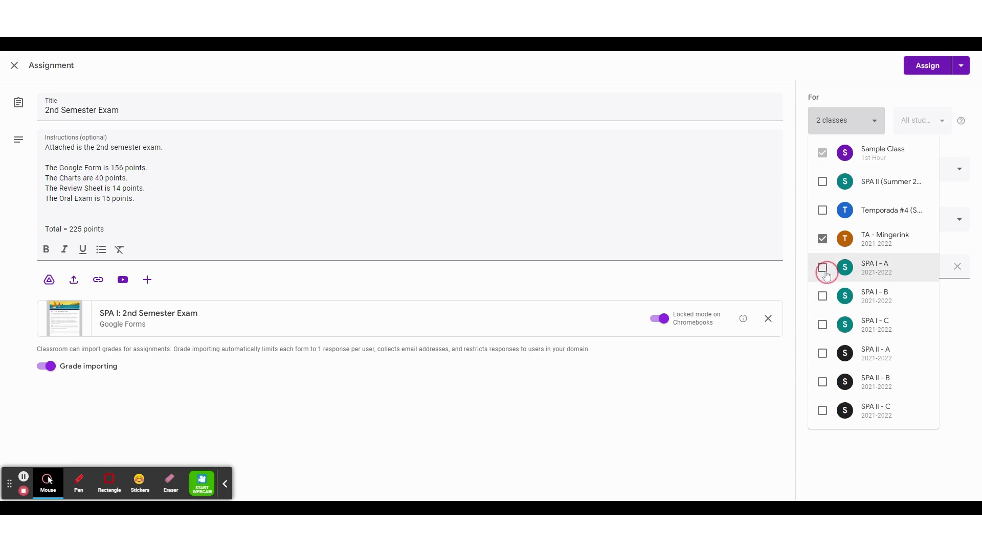
click(940, 131)
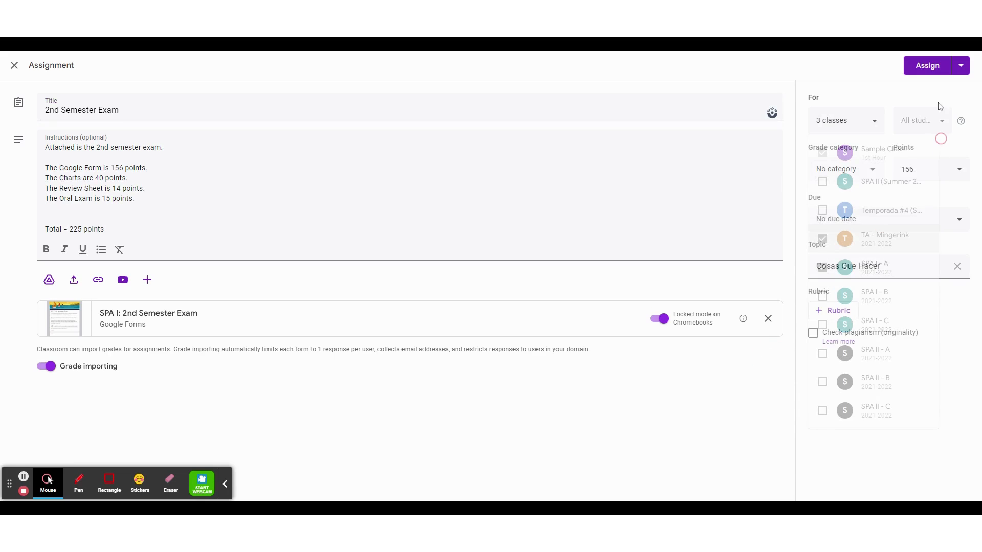
click(958, 66)
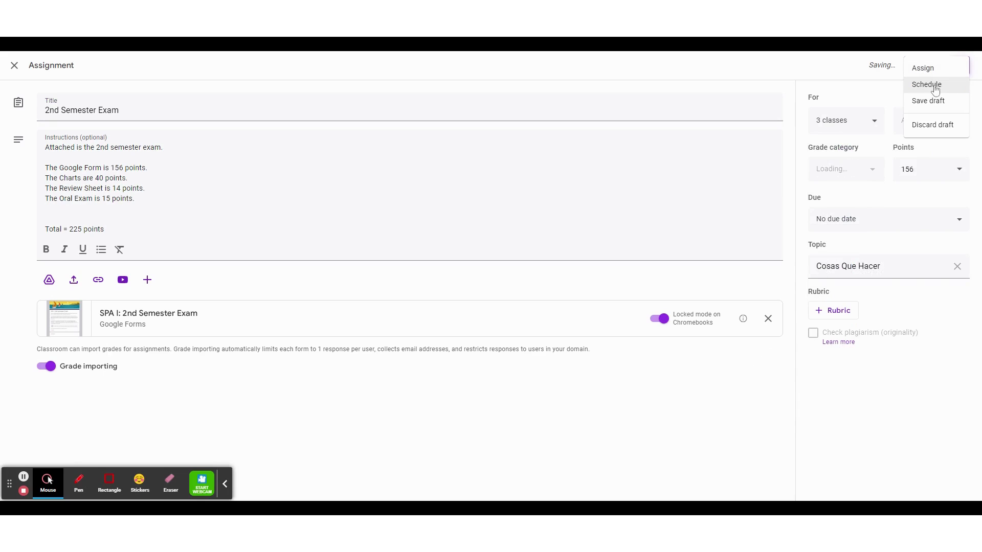
click(813, 270)
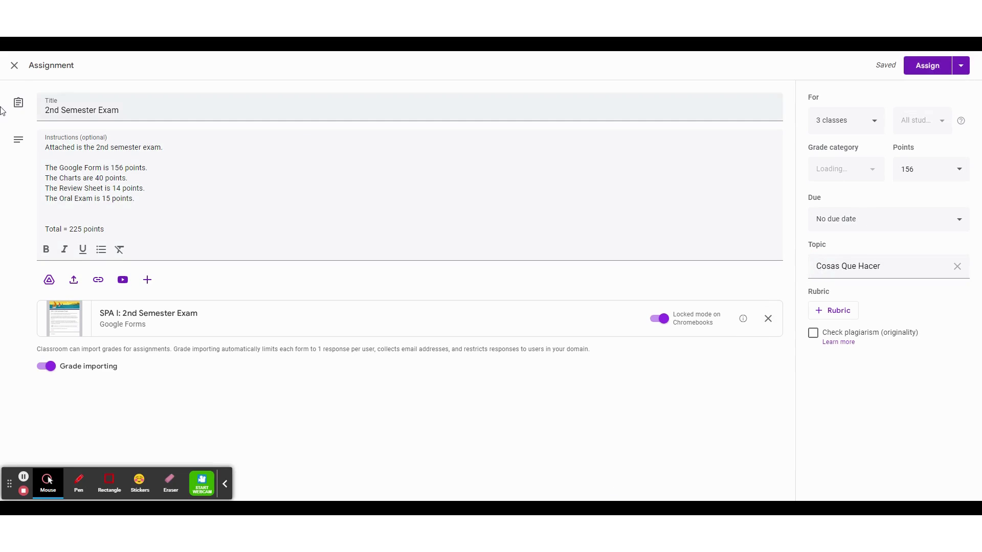
click(15, 66)
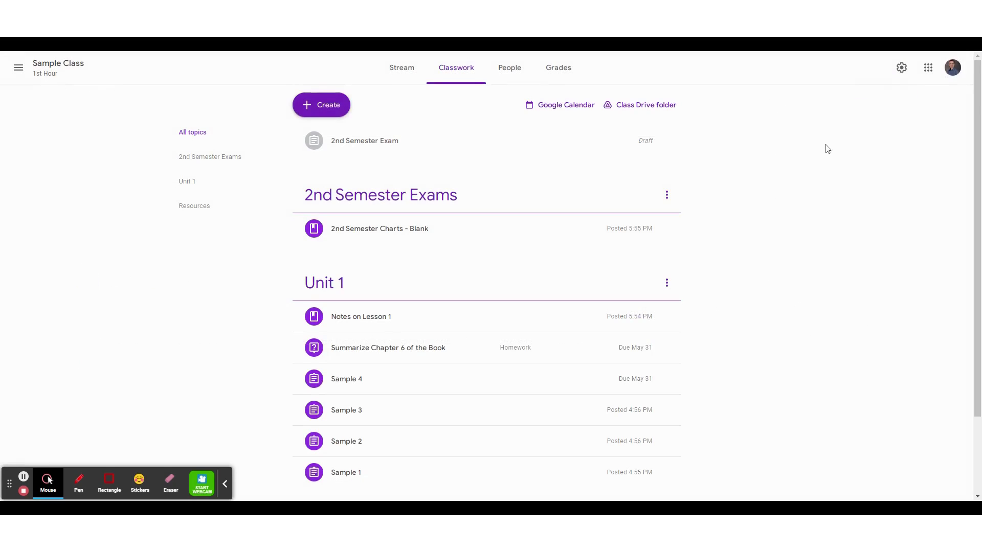
Step: Delete the "2nd Semester Exam" draft assignment from the classwork page
click(667, 146)
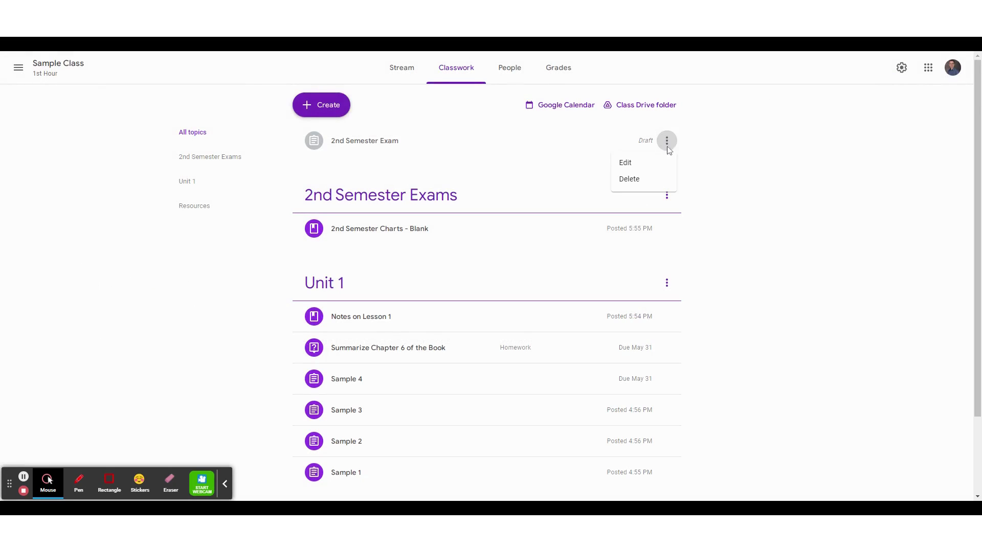
click(629, 179)
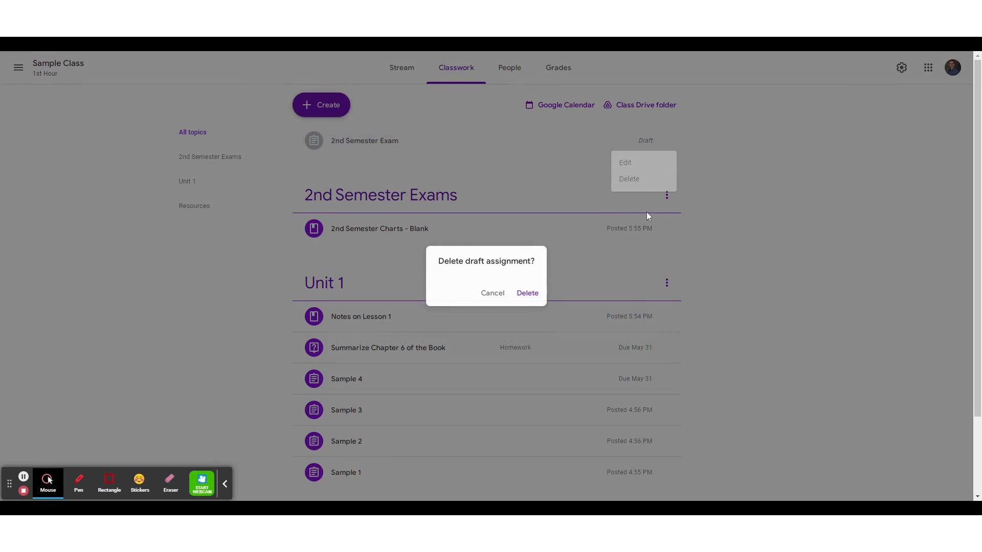
click(527, 293)
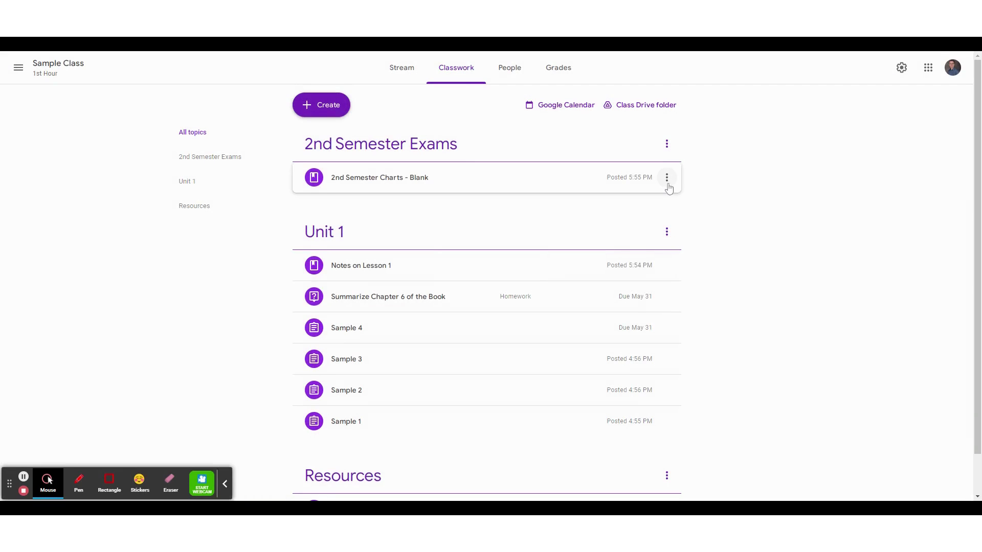
Step: Open the posted "2nd Semester Charts - Blank" material for editing, check its student audience choices and save it
click(666, 179)
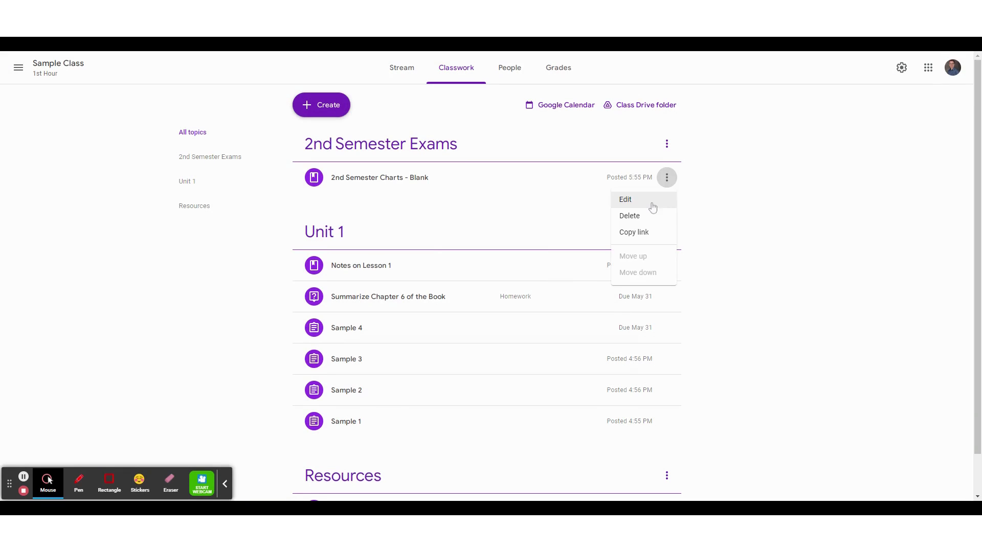
click(652, 203)
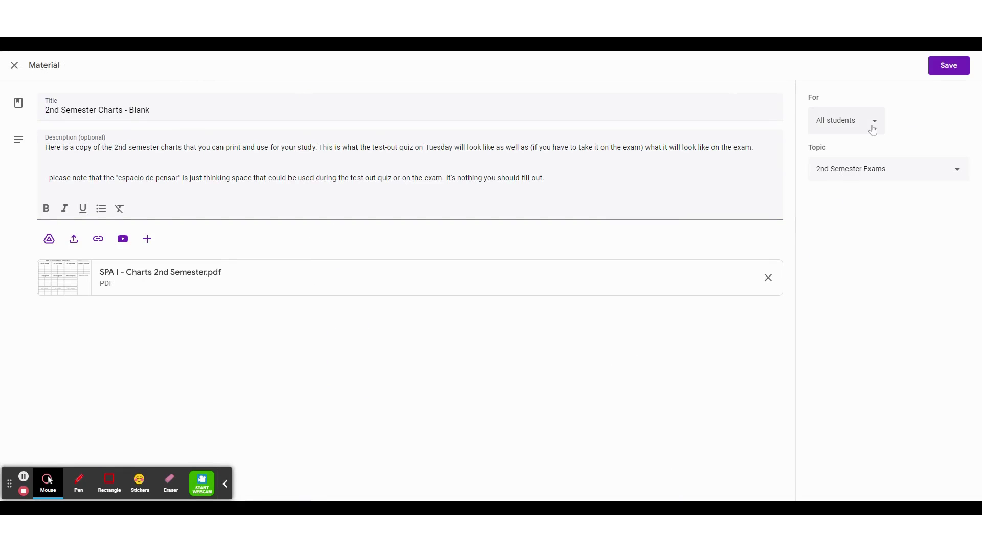
click(872, 128)
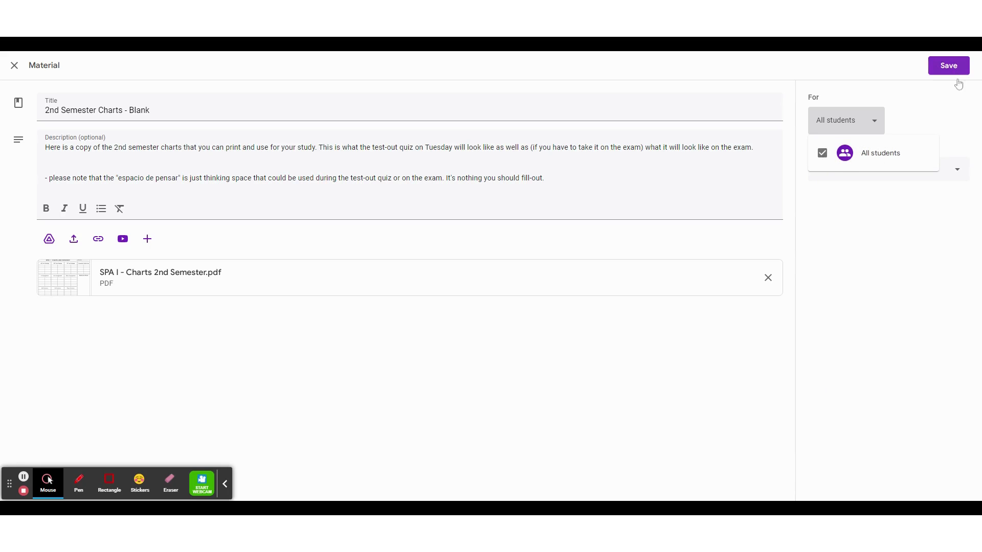
click(947, 66)
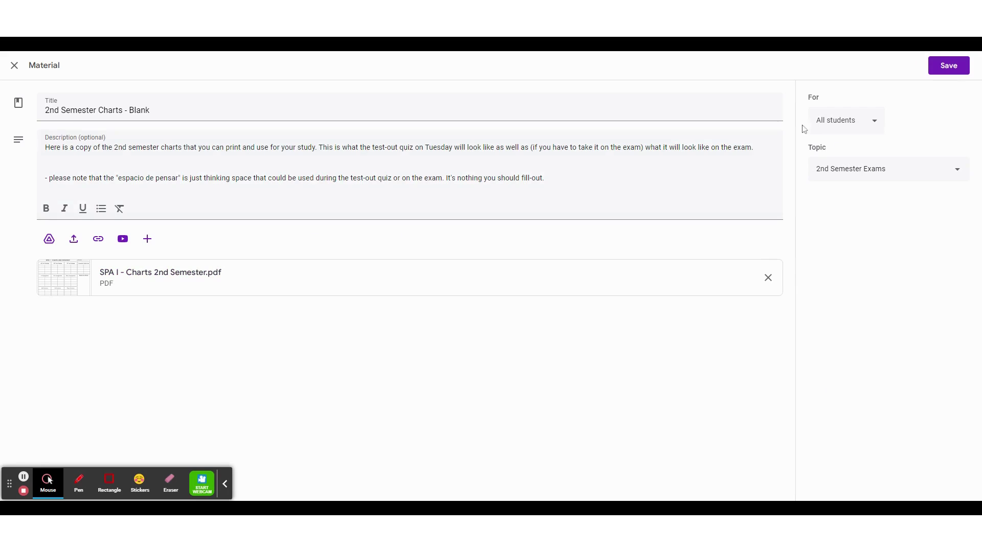
click(946, 65)
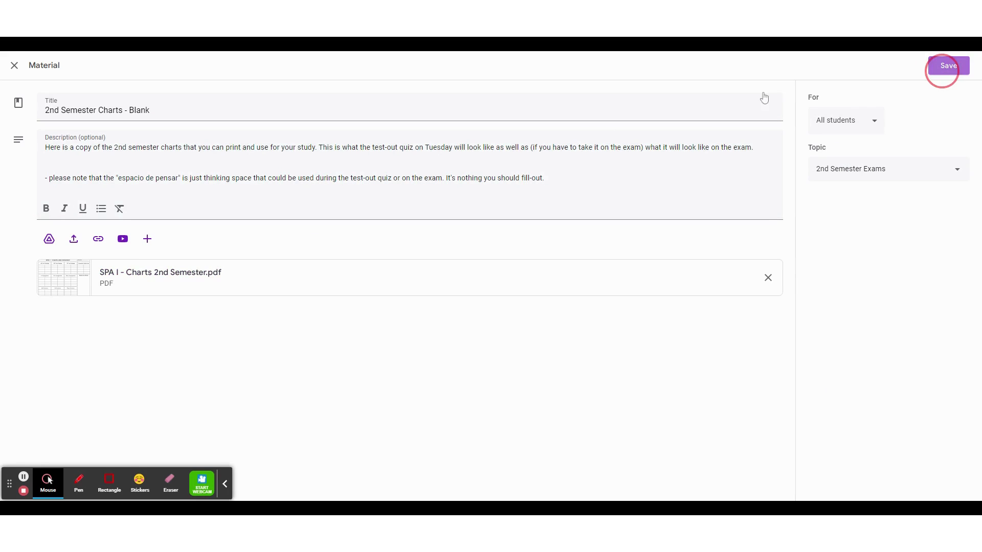